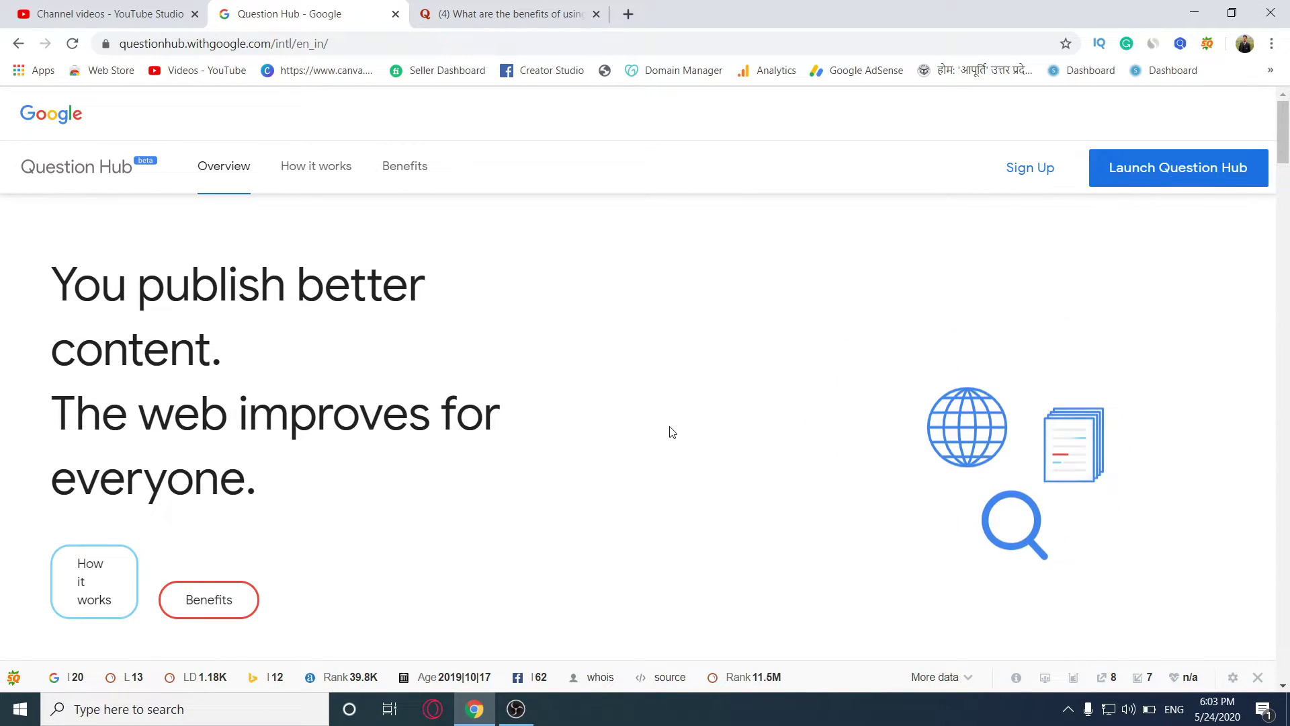
Launch Question Hub, search its topics for "earn money" and add the English "earn money" questions to the question list.
click(1102, 171)
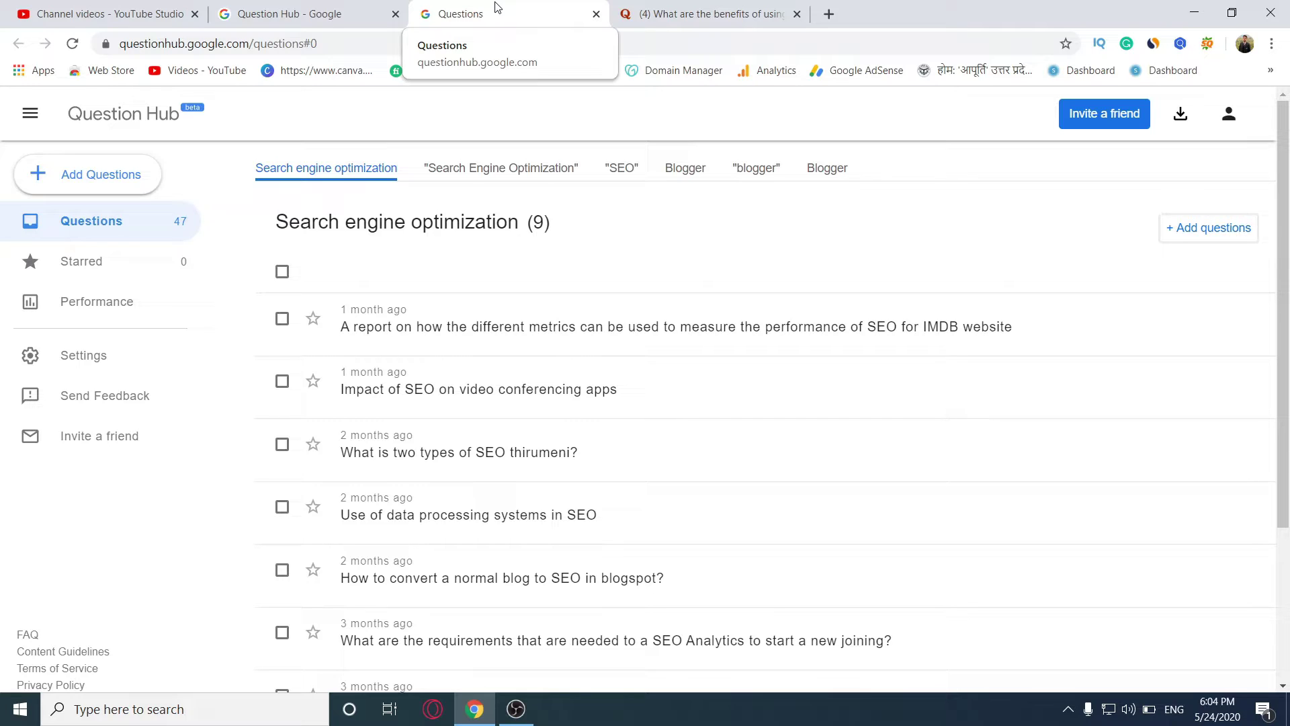
click(108, 180)
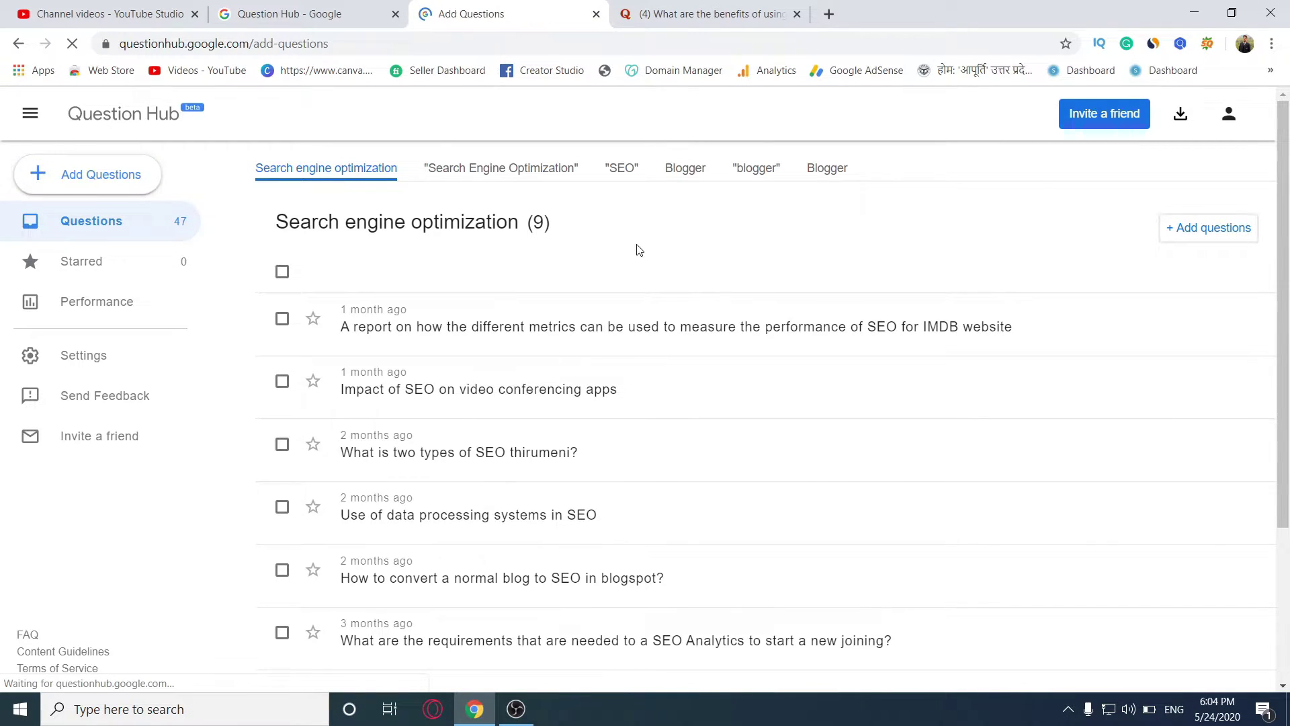
click(589, 178)
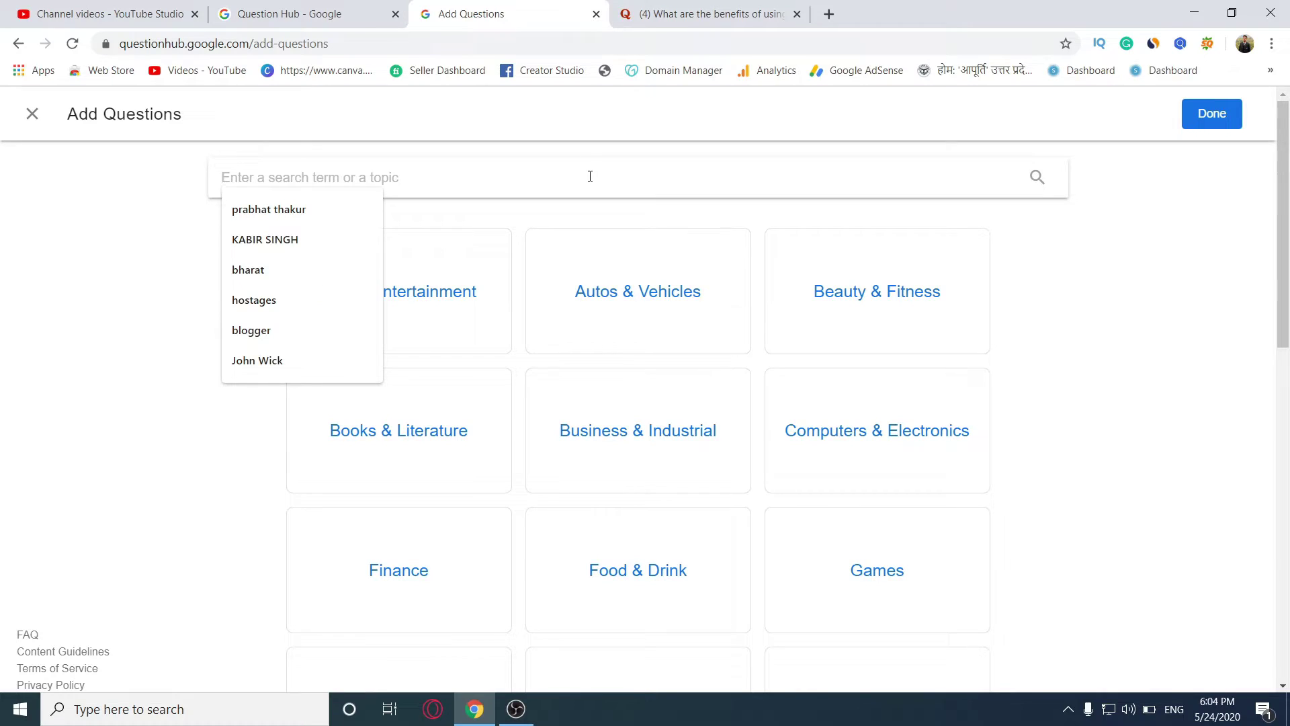
text(earn mon)
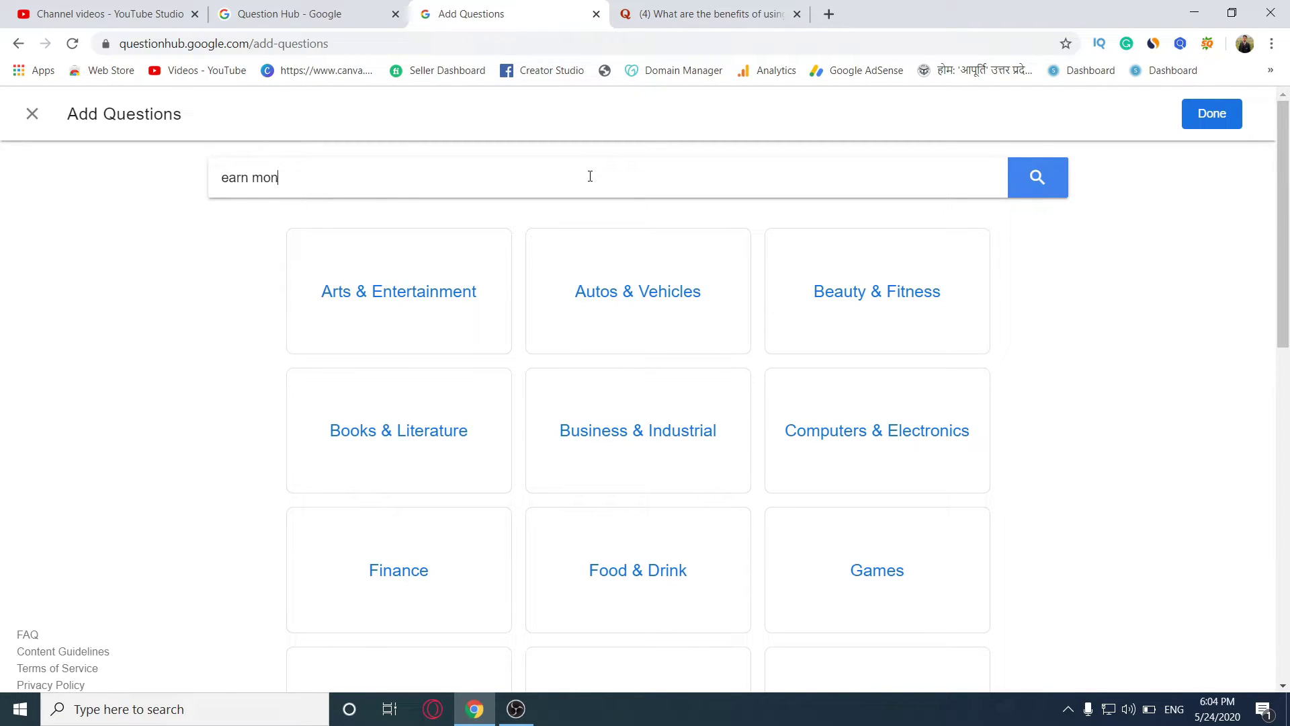
text(ey)
key(Return)
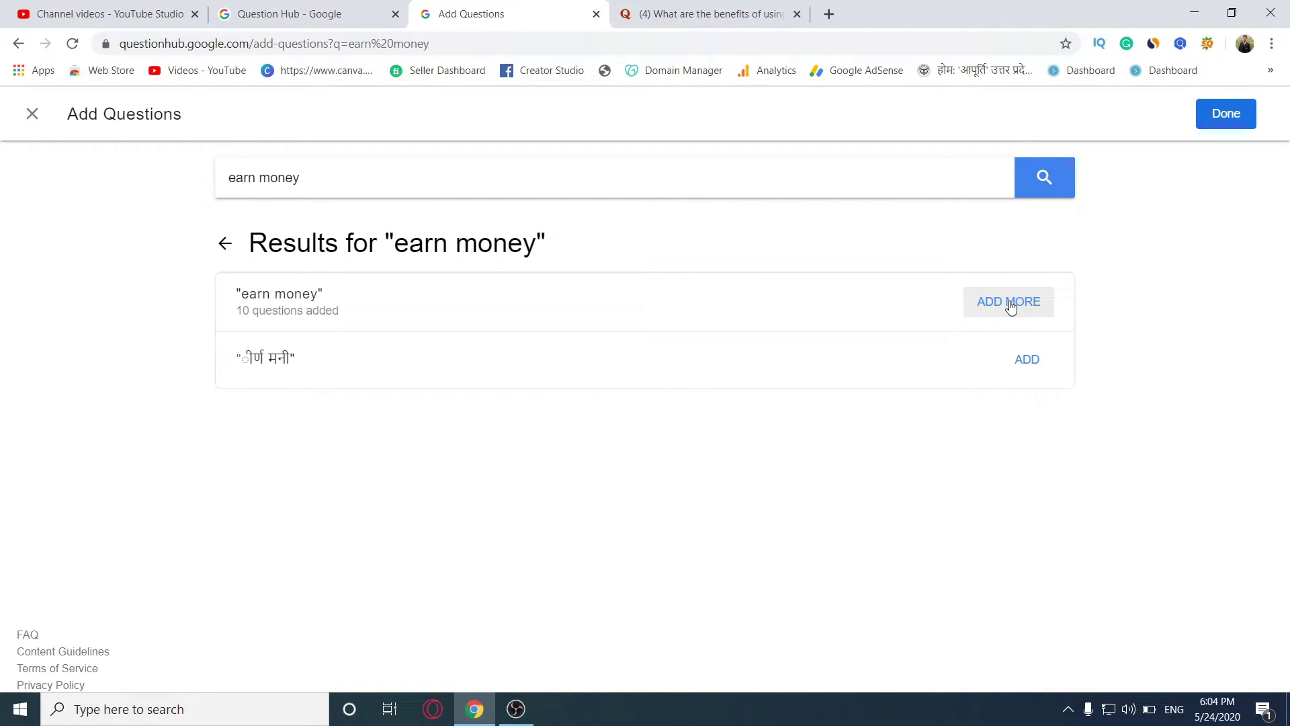
click(1233, 125)
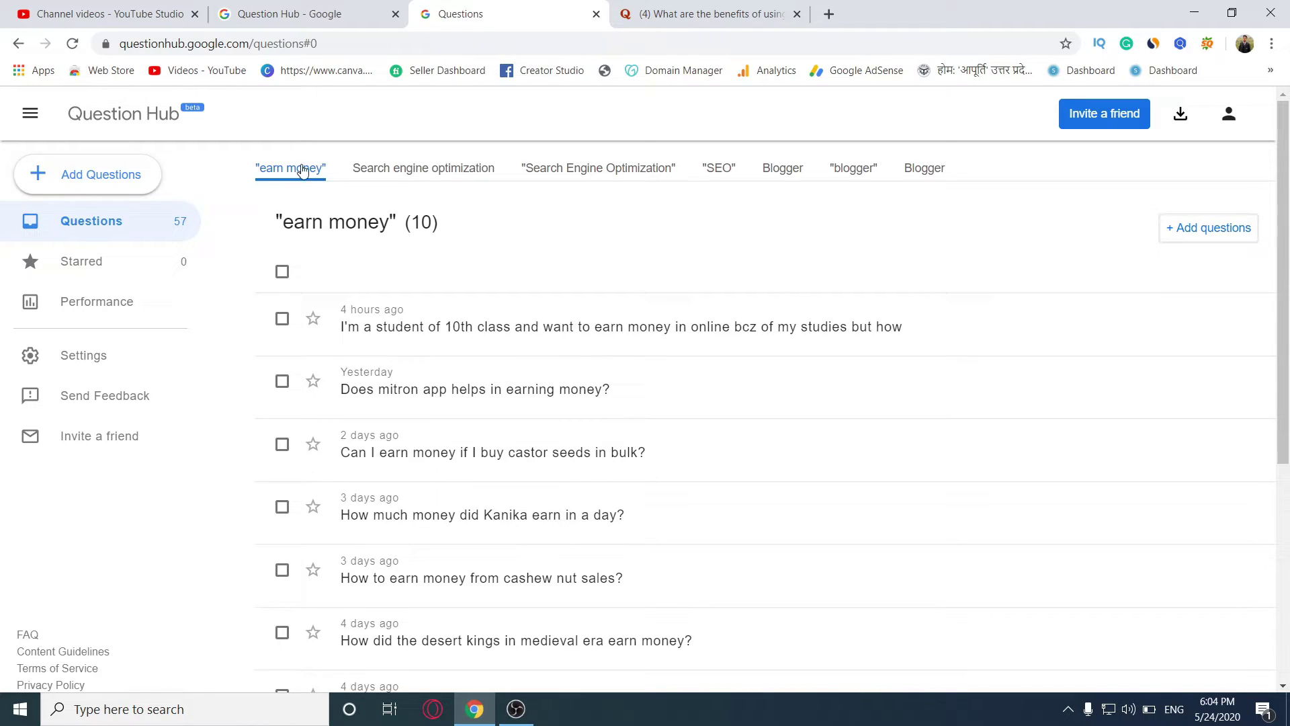
Look through the added questions under the "earn money", "SEO", "Search Engine Optimization" and Blogger topics.
mouse_move(1028, 356)
scroll(464, 447, down, 1)
scroll(461, 447, down, 1)
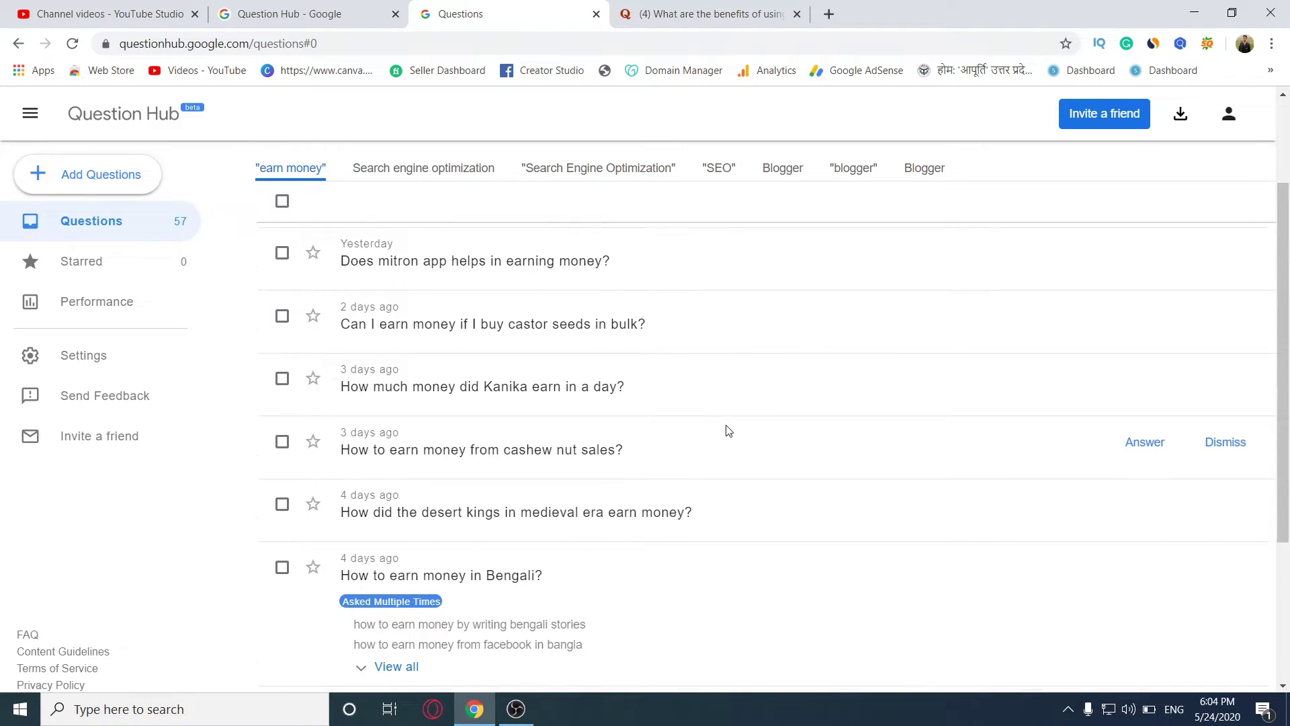
scroll(729, 426, down, 5)
scroll(717, 256, up, 4)
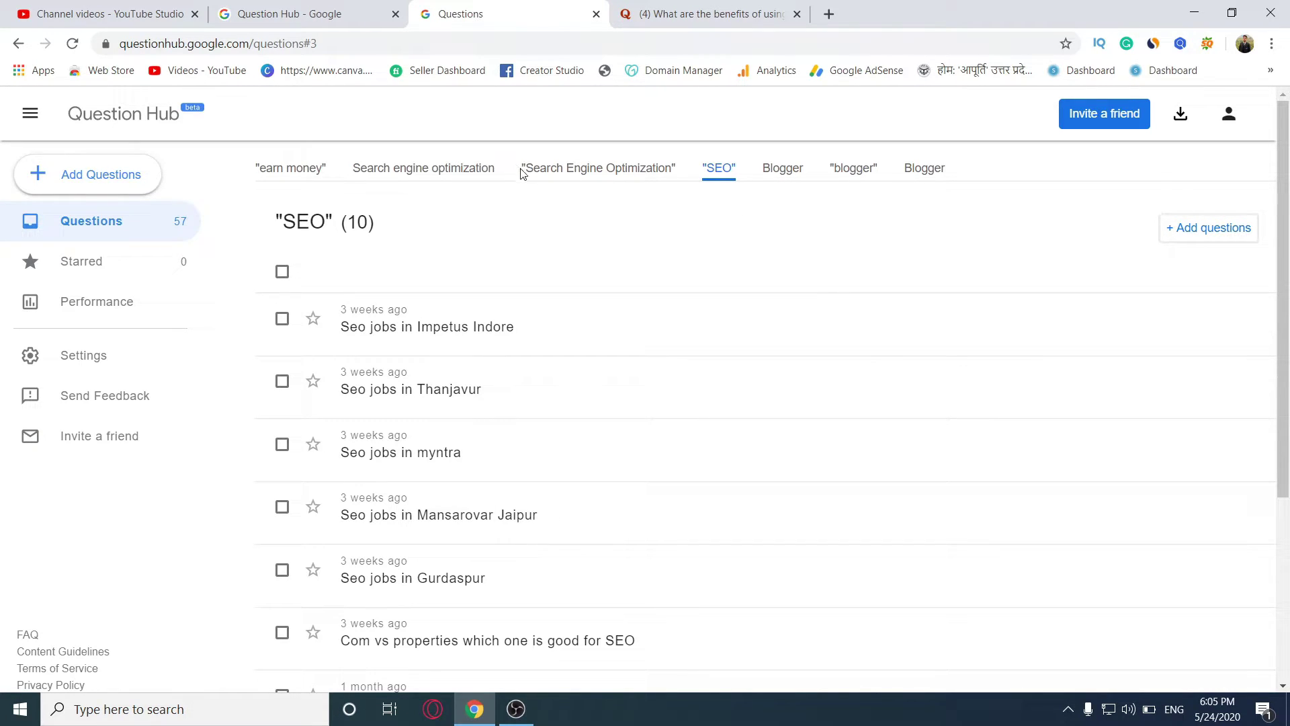
click(595, 173)
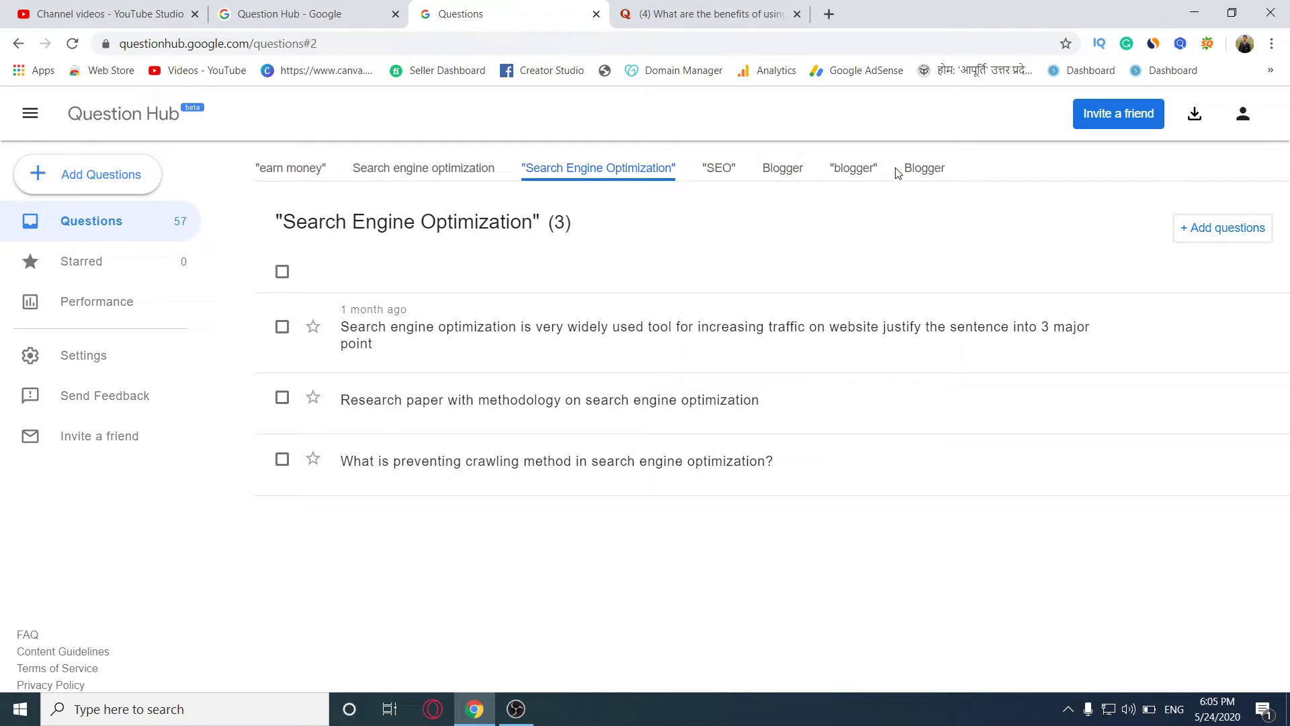
click(909, 178)
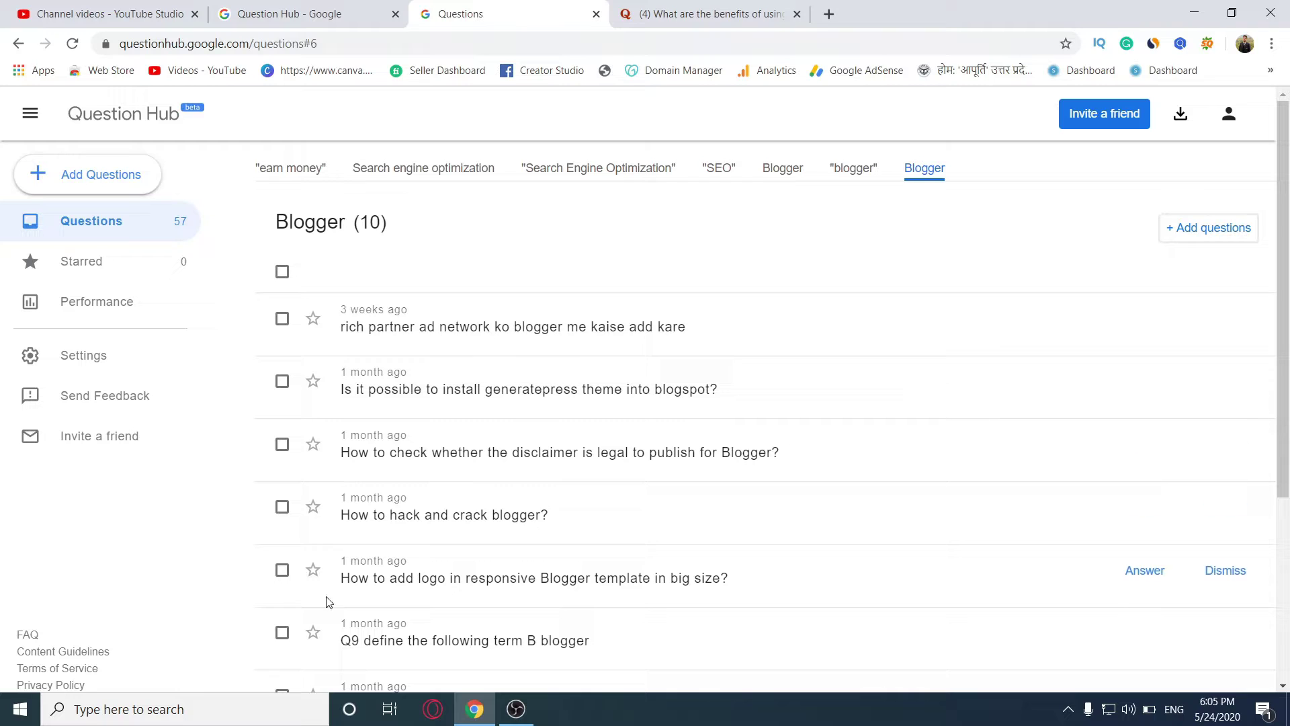
scroll(671, 506, down, 3)
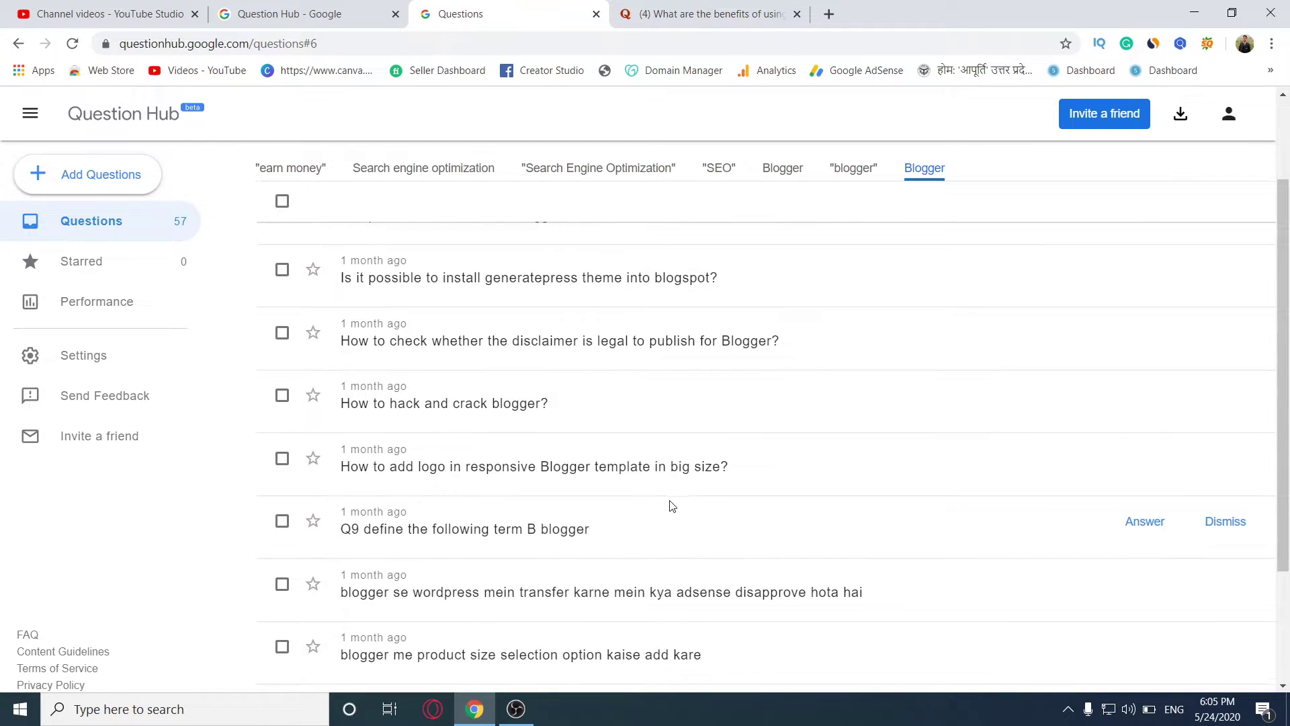
scroll(670, 505, down, 1)
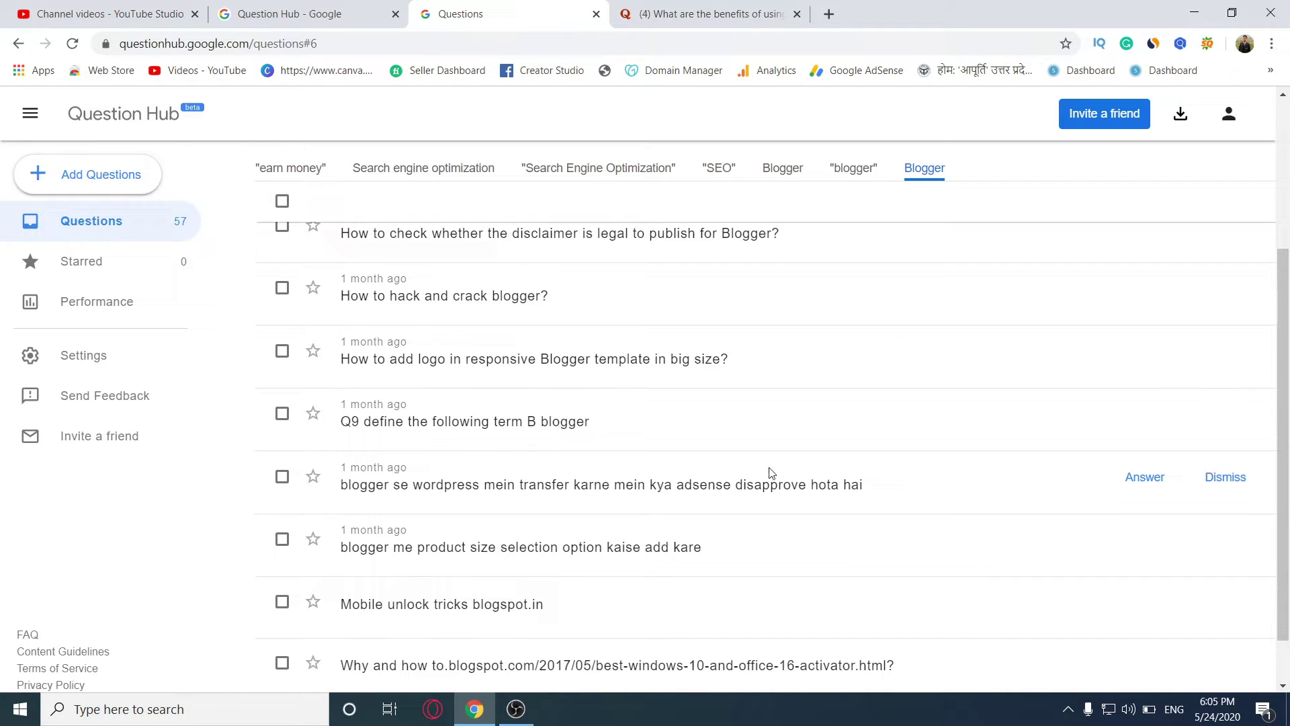
View the answer submission form for the question "Q9 define the following term B blogger" and close both Question Hub pages.
click(1144, 414)
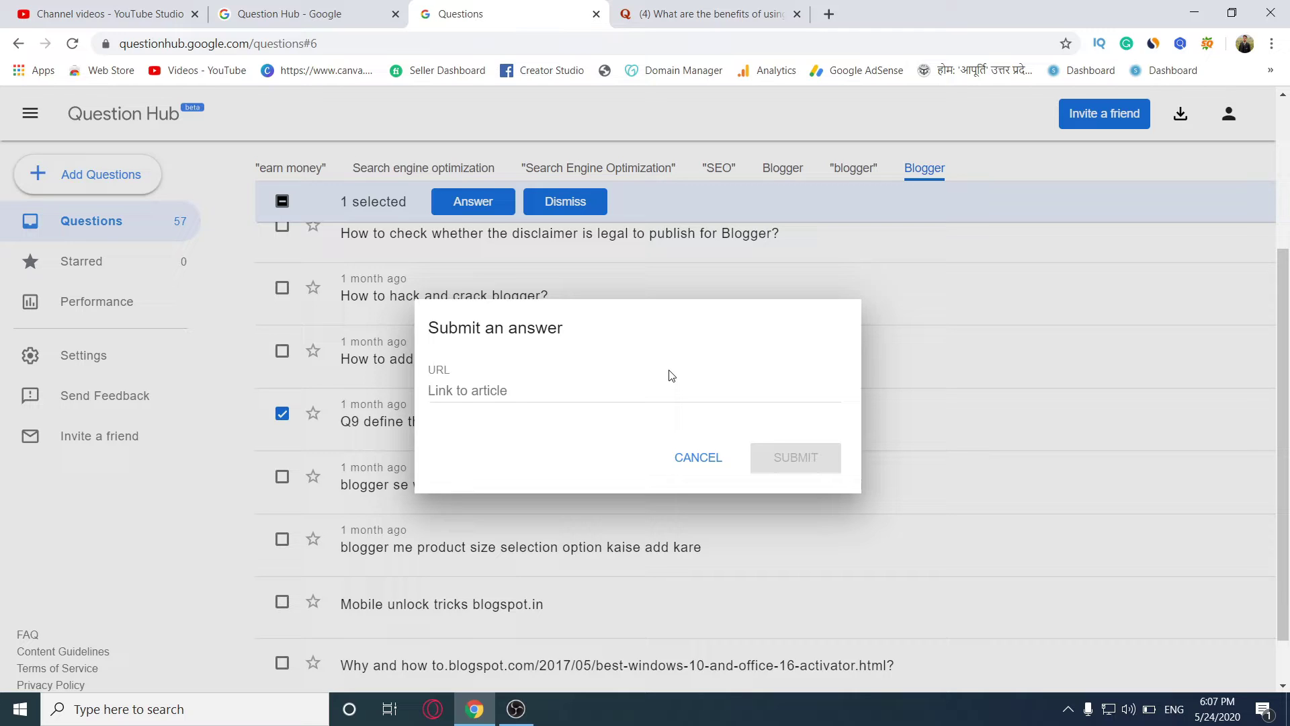
click(596, 14)
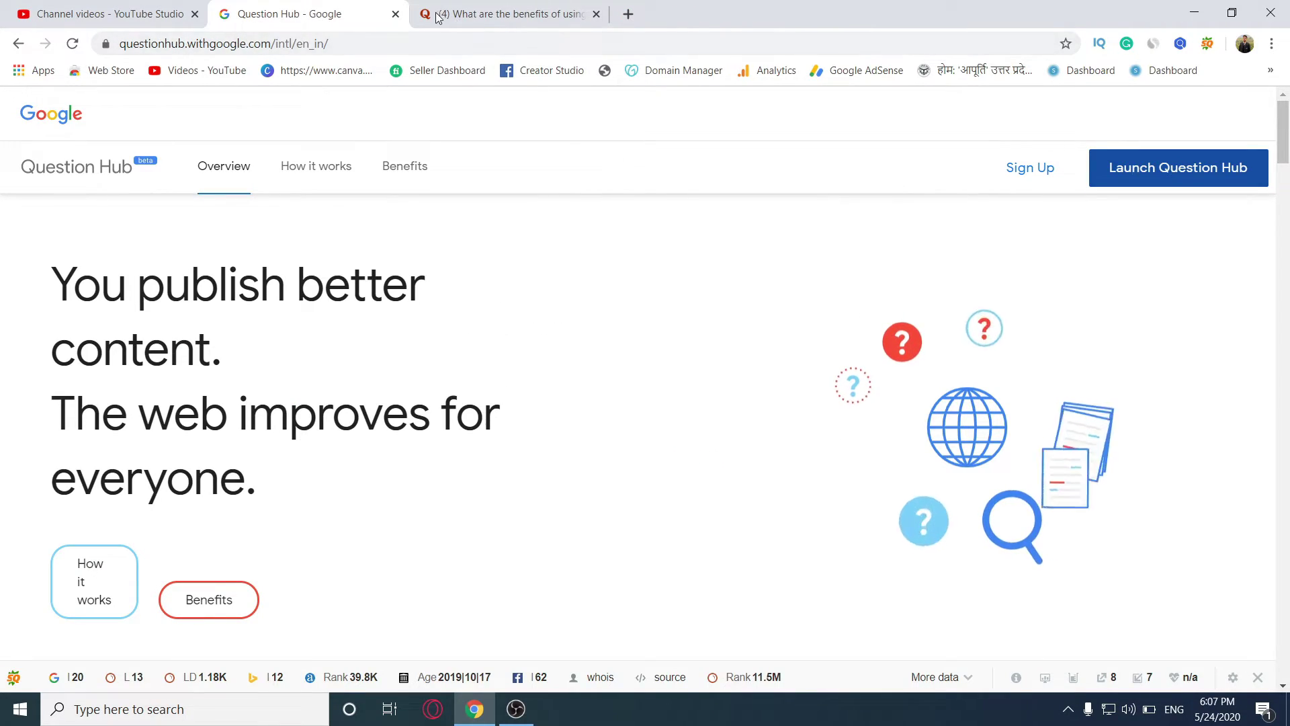
click(395, 14)
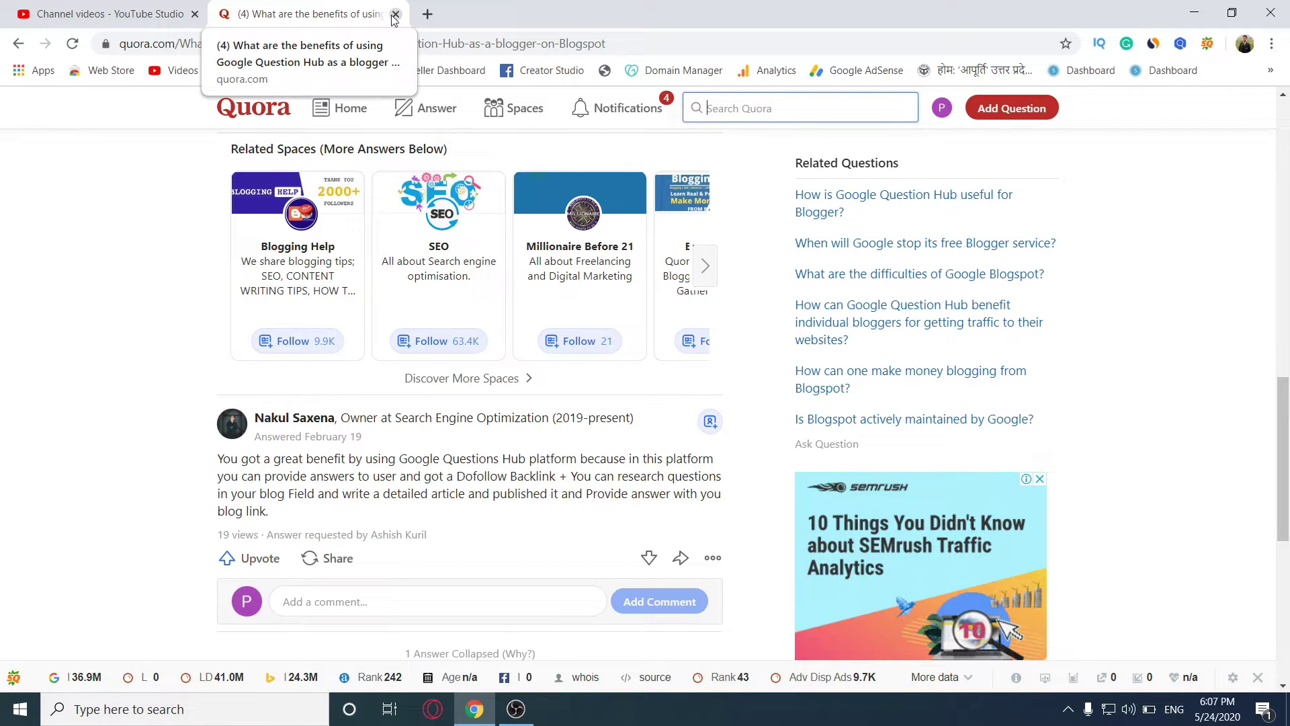
Search Google for "how to earn money from instagram" in a new tab, review the results down to the Quora entry and close it.
click(427, 14)
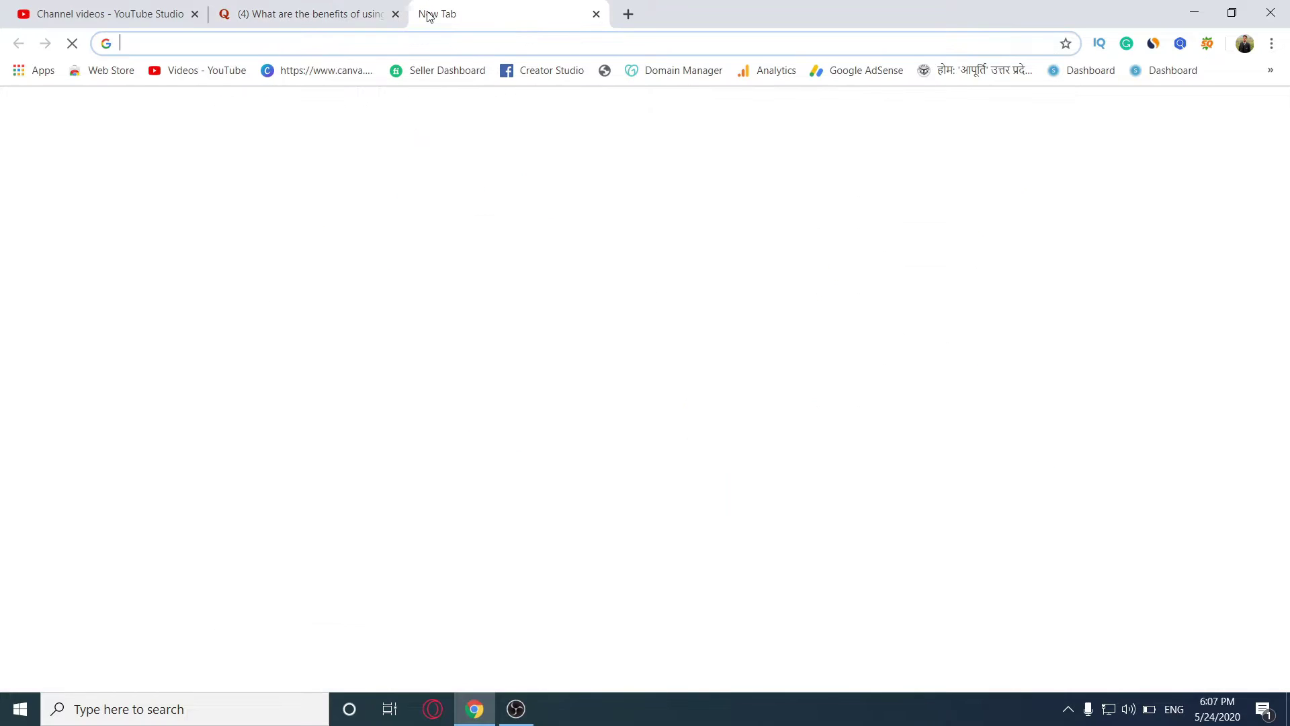
text(how to create backlinks from google question hub)
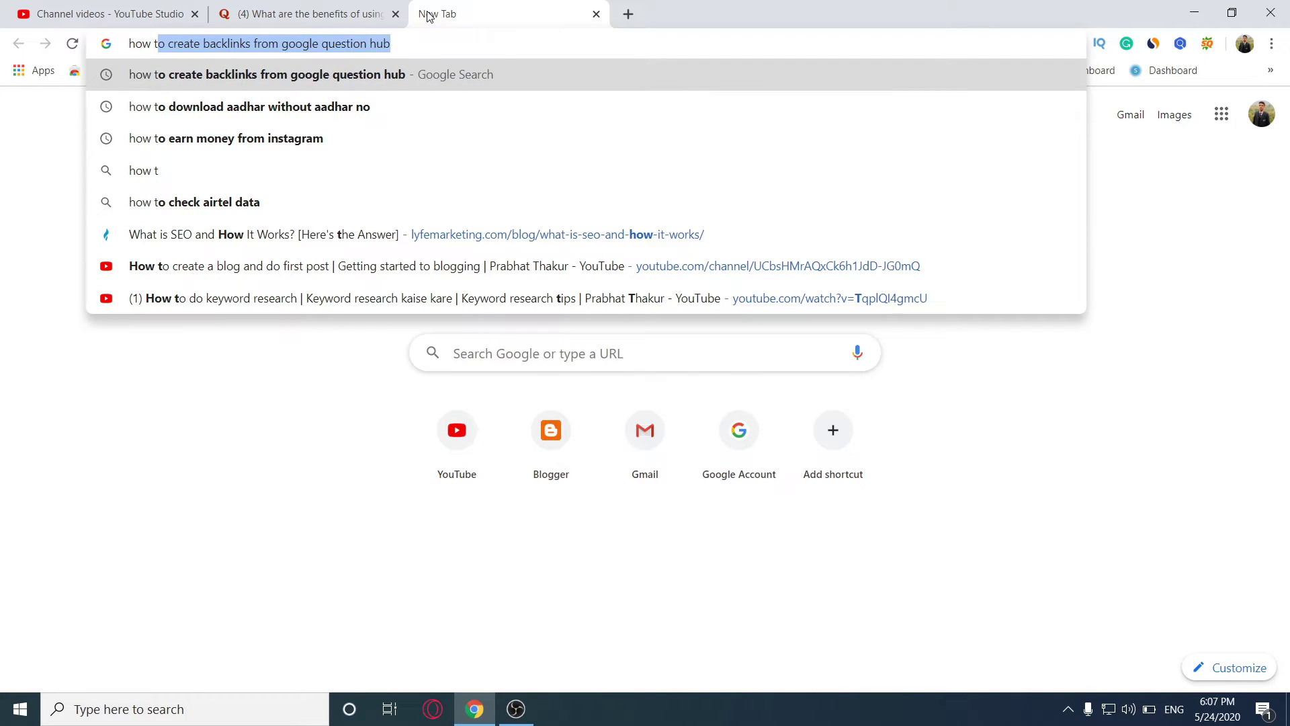
click(399, 138)
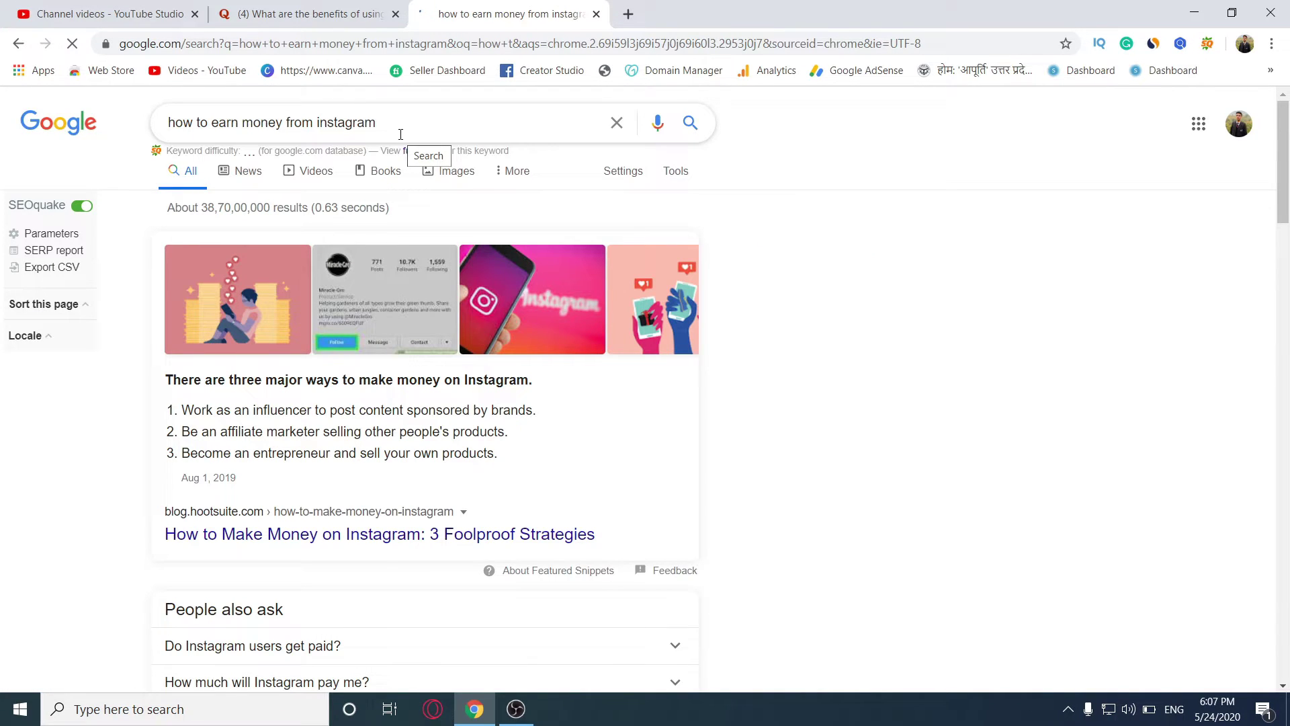
scroll(645, 423, down, 8)
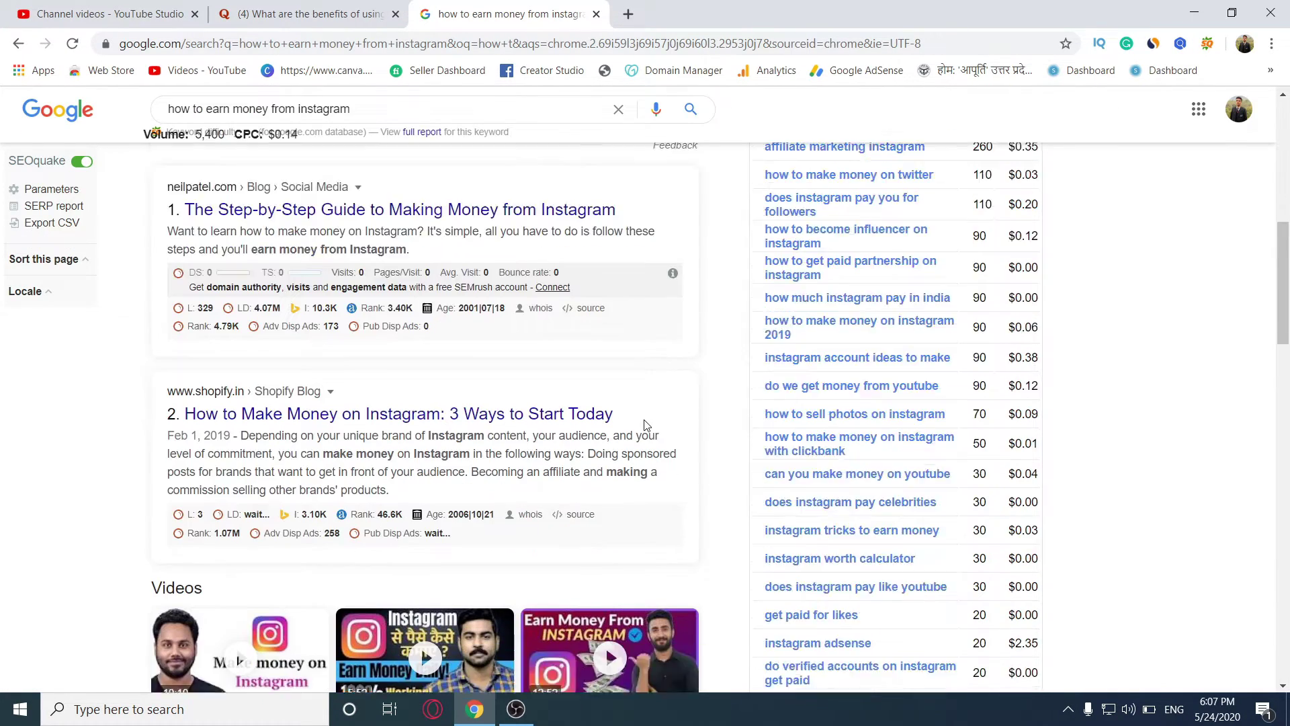
scroll(645, 424, down, 15)
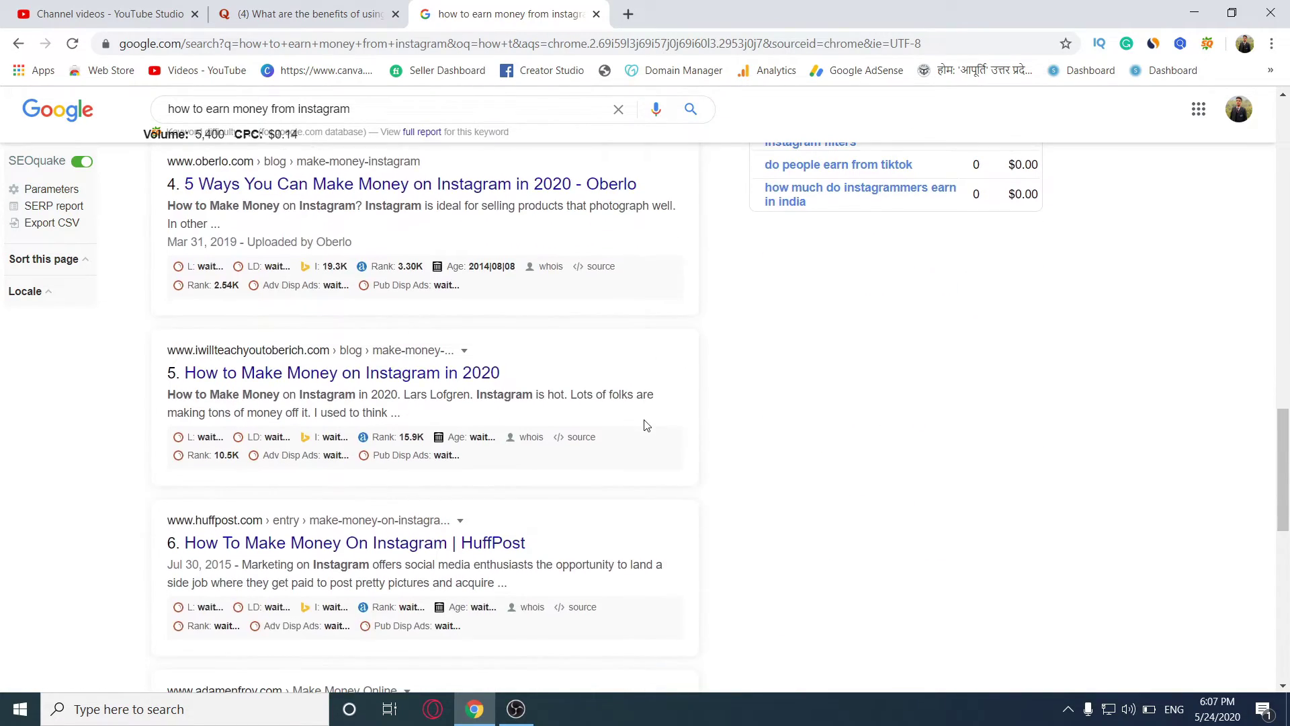
scroll(645, 425, down, 7)
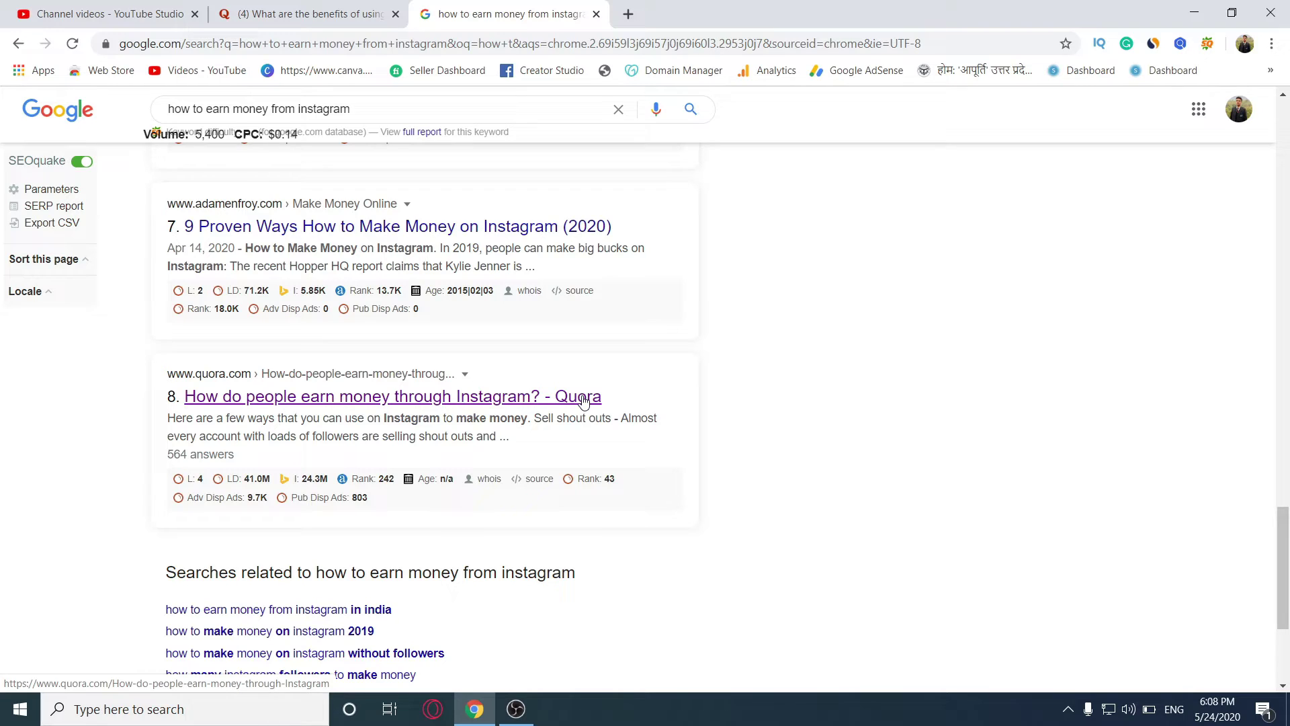
click(596, 13)
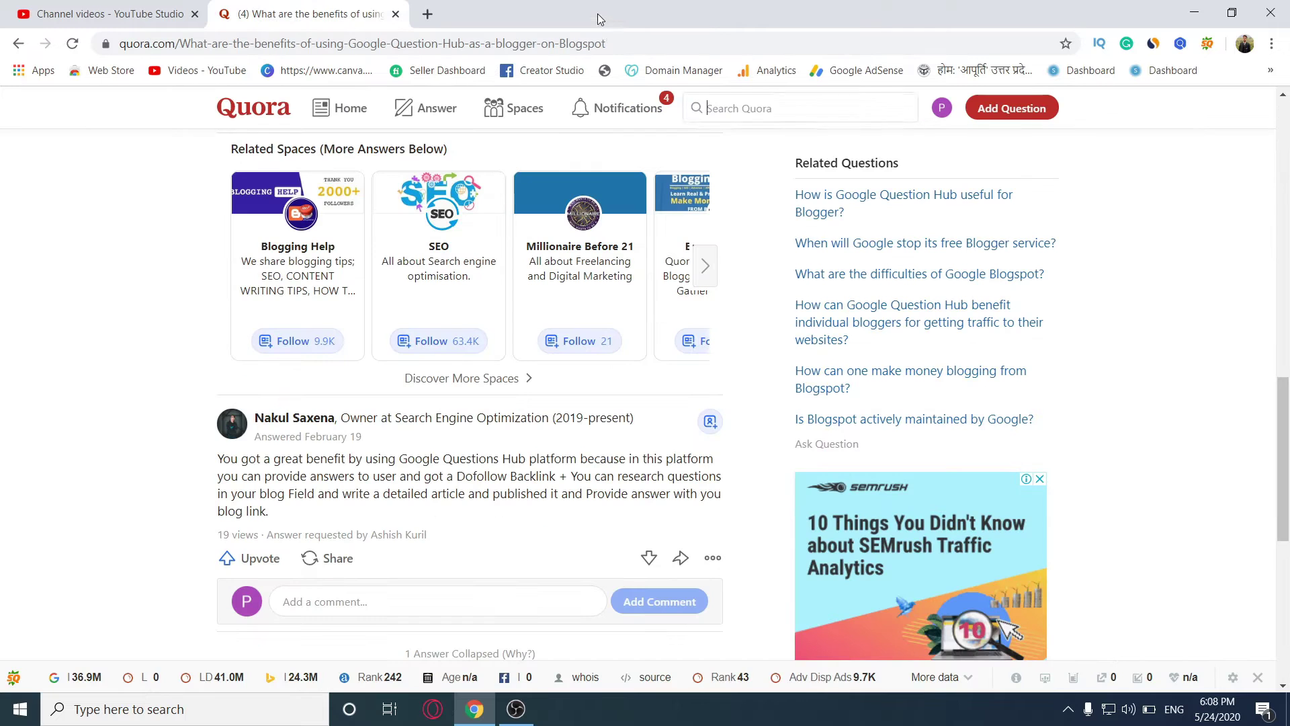
Search Quora for "what is blogging".
click(780, 102)
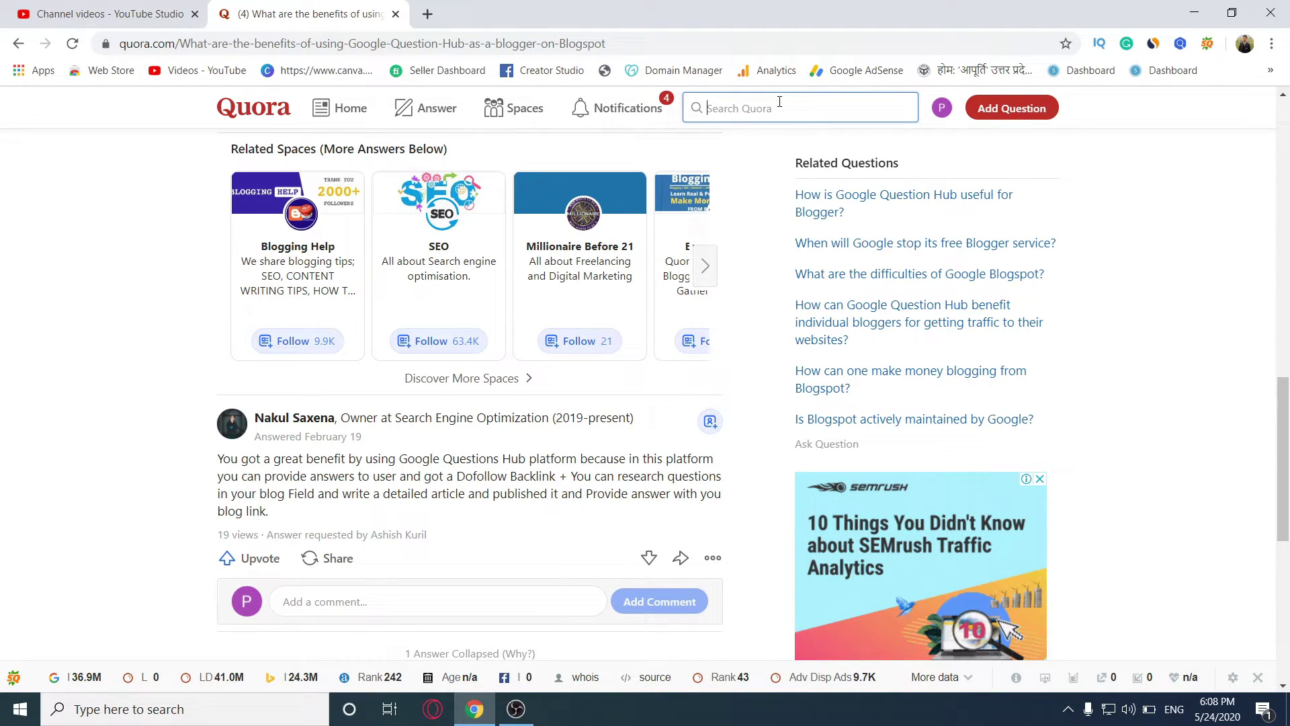
text(blogging)
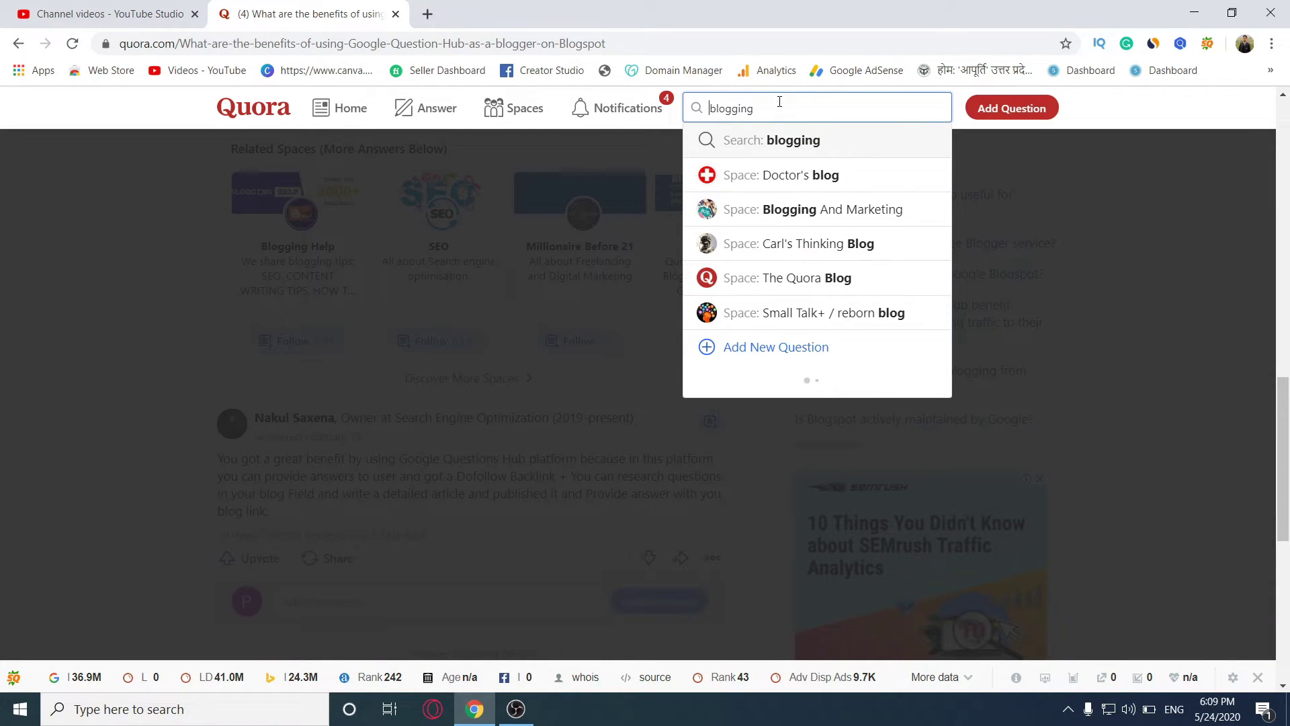
text(what is)
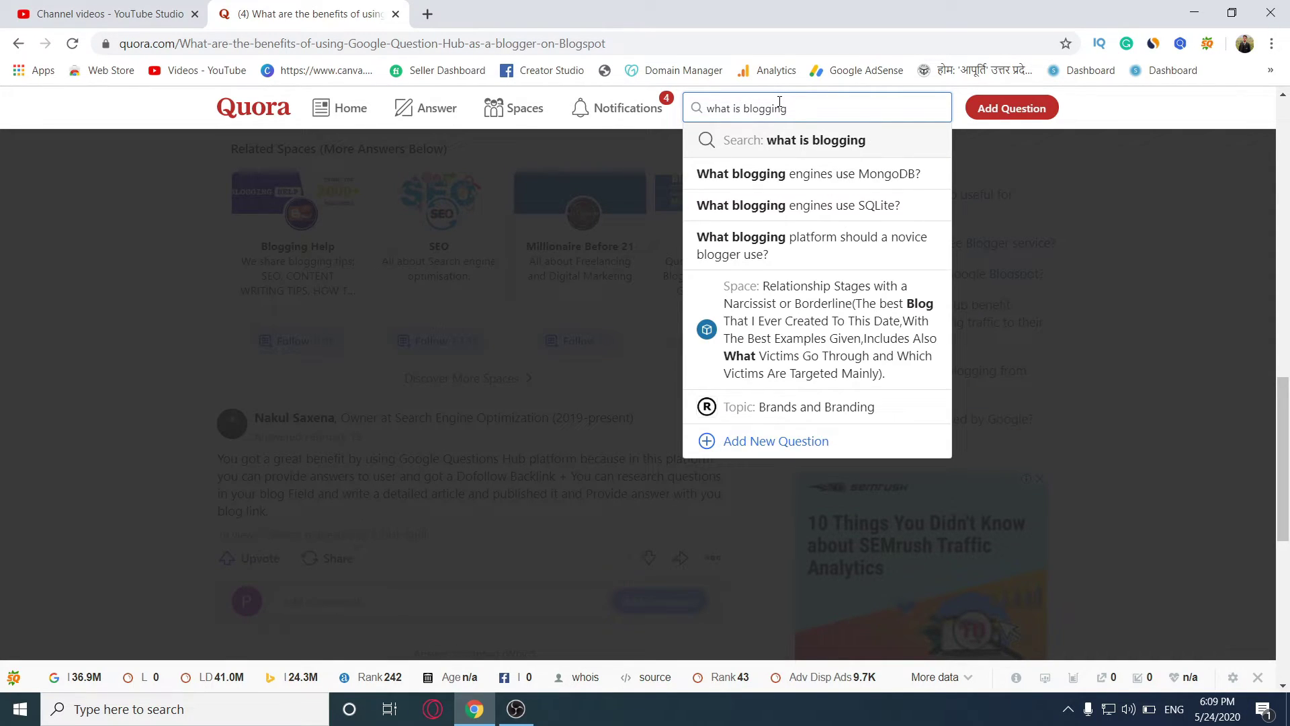
key(Return)
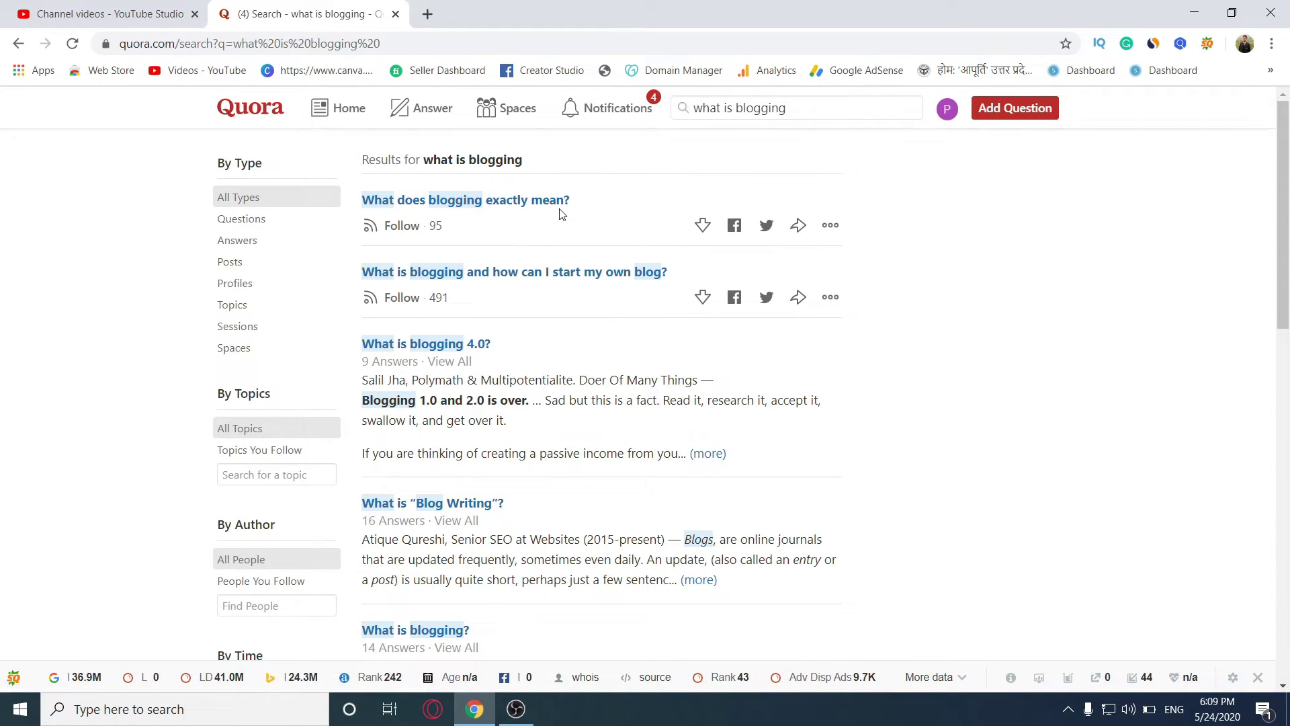
View the question "What is blogging and how can I start my own blog?" and return to the search results.
click(470, 282)
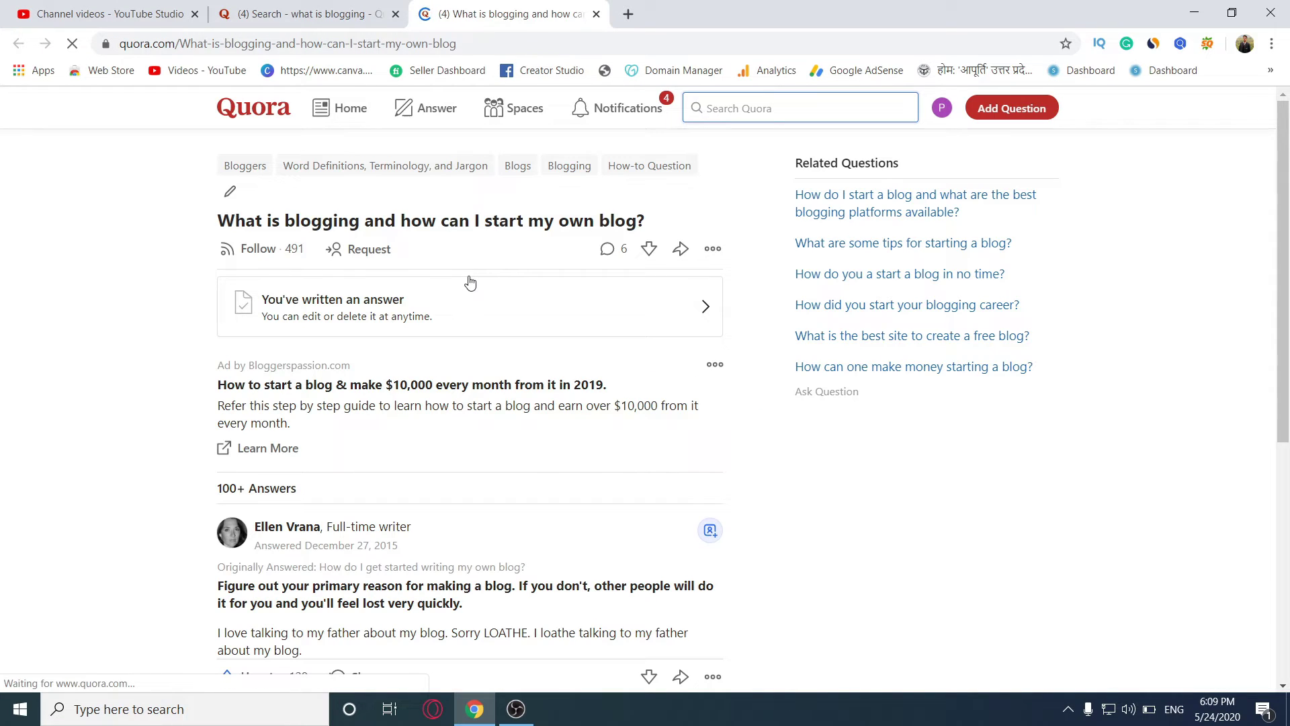
scroll(196, 242, down, 1)
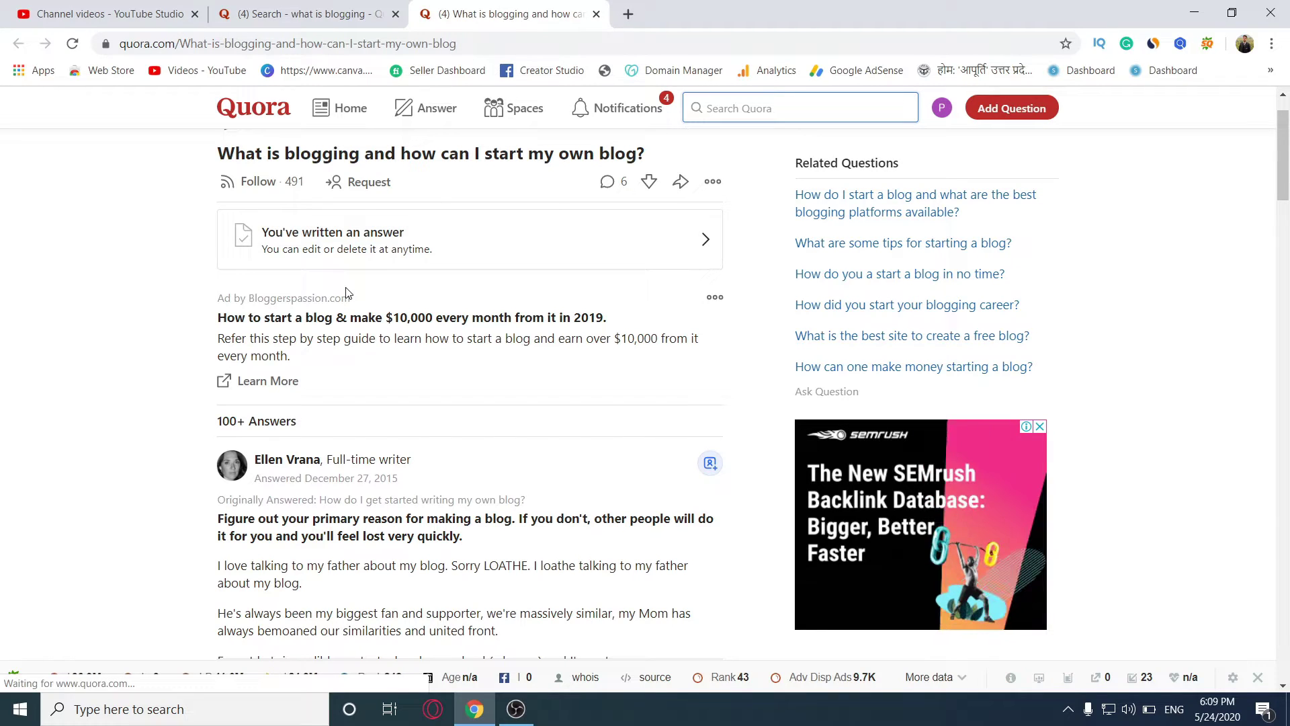
click(596, 15)
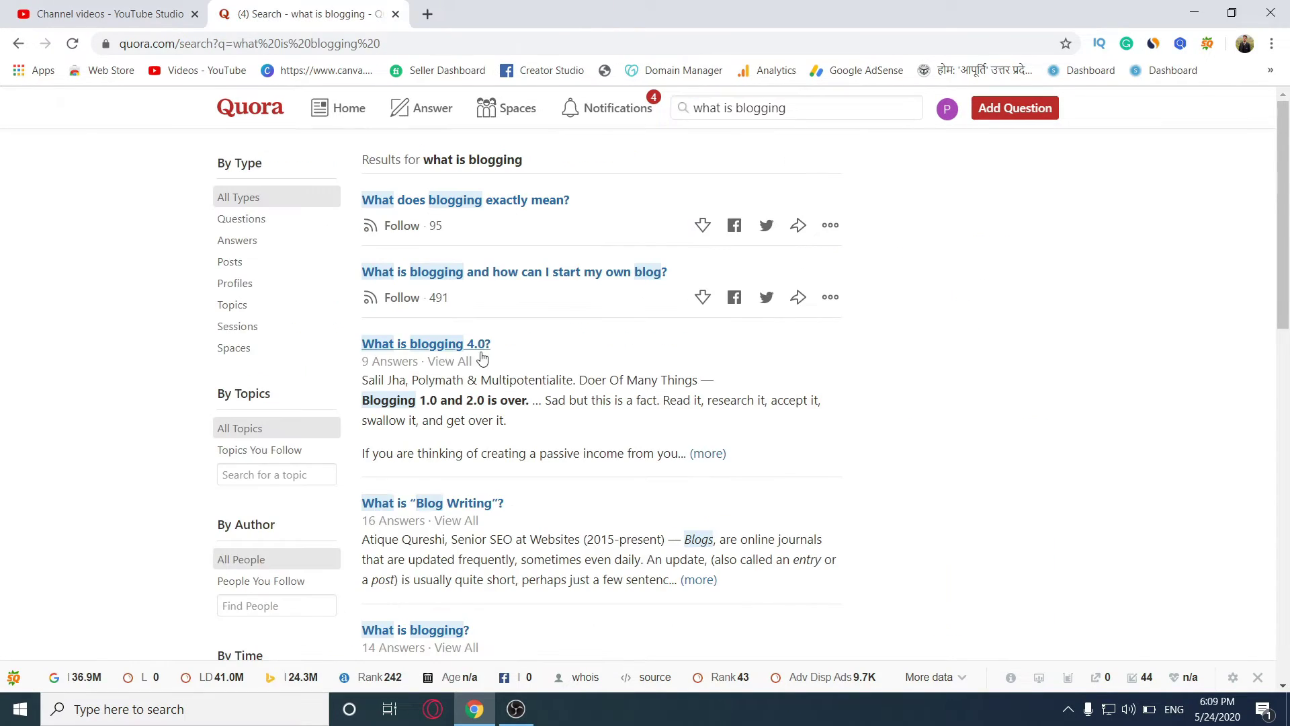
Open the question "What is blogging?", examine the answer editor and its link insertion option, and close the question without submitting.
scroll(481, 353, down, 3)
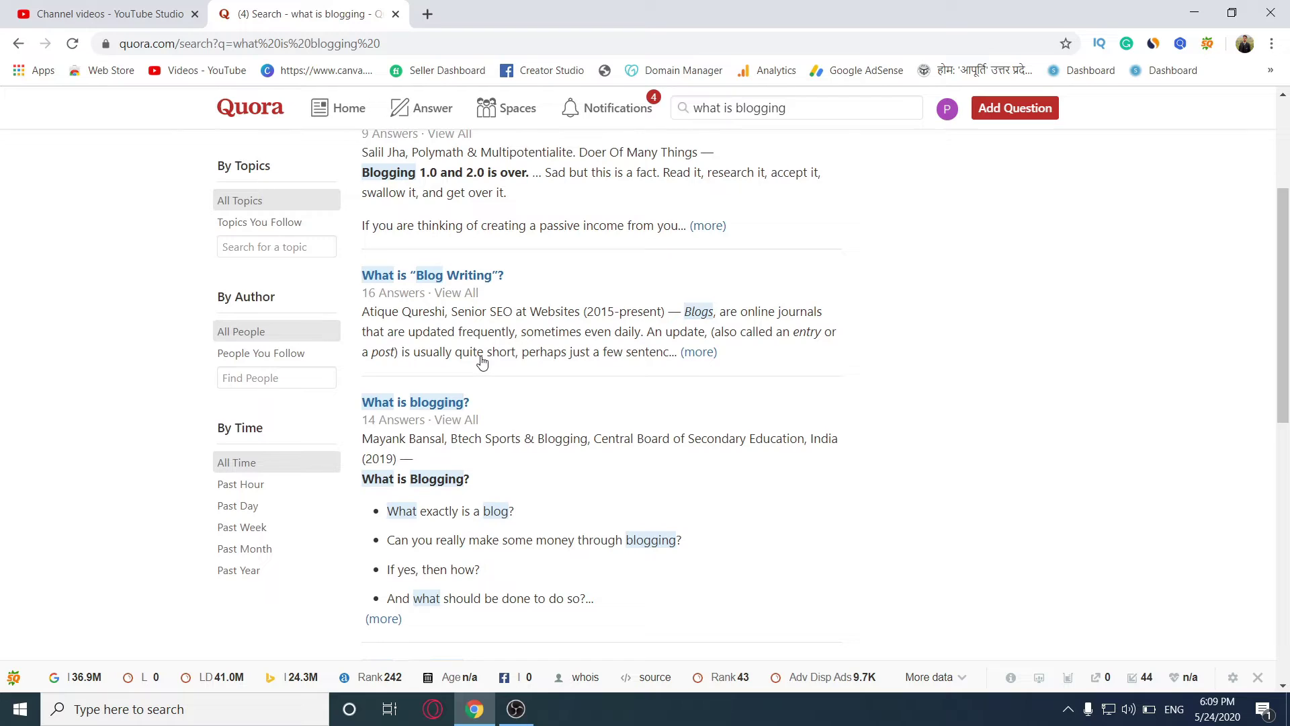
click(439, 402)
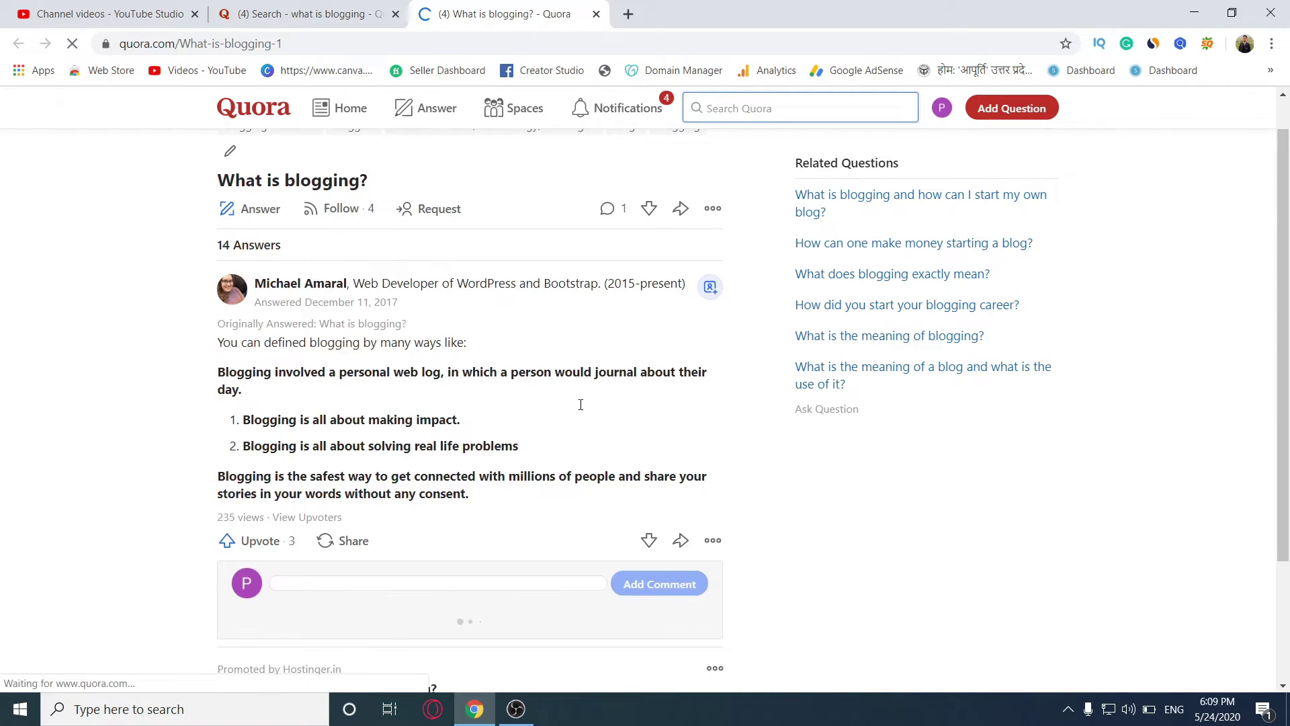
click(249, 209)
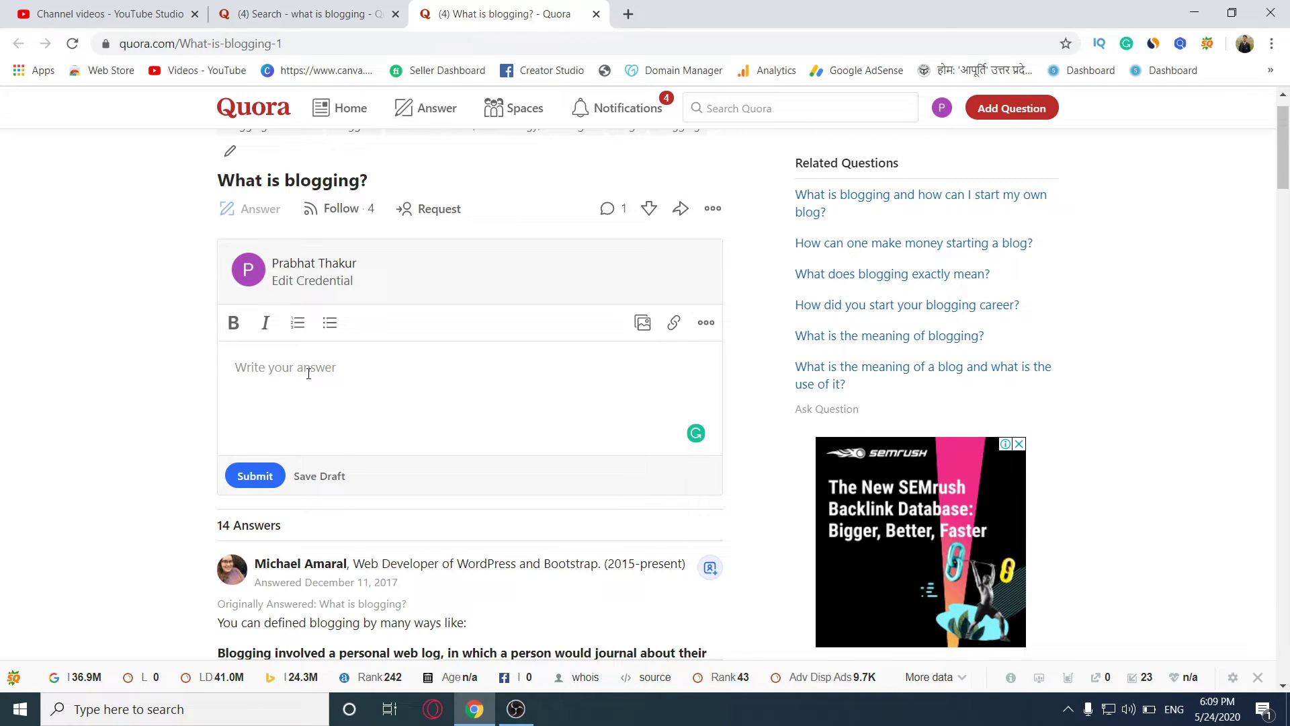
click(676, 330)
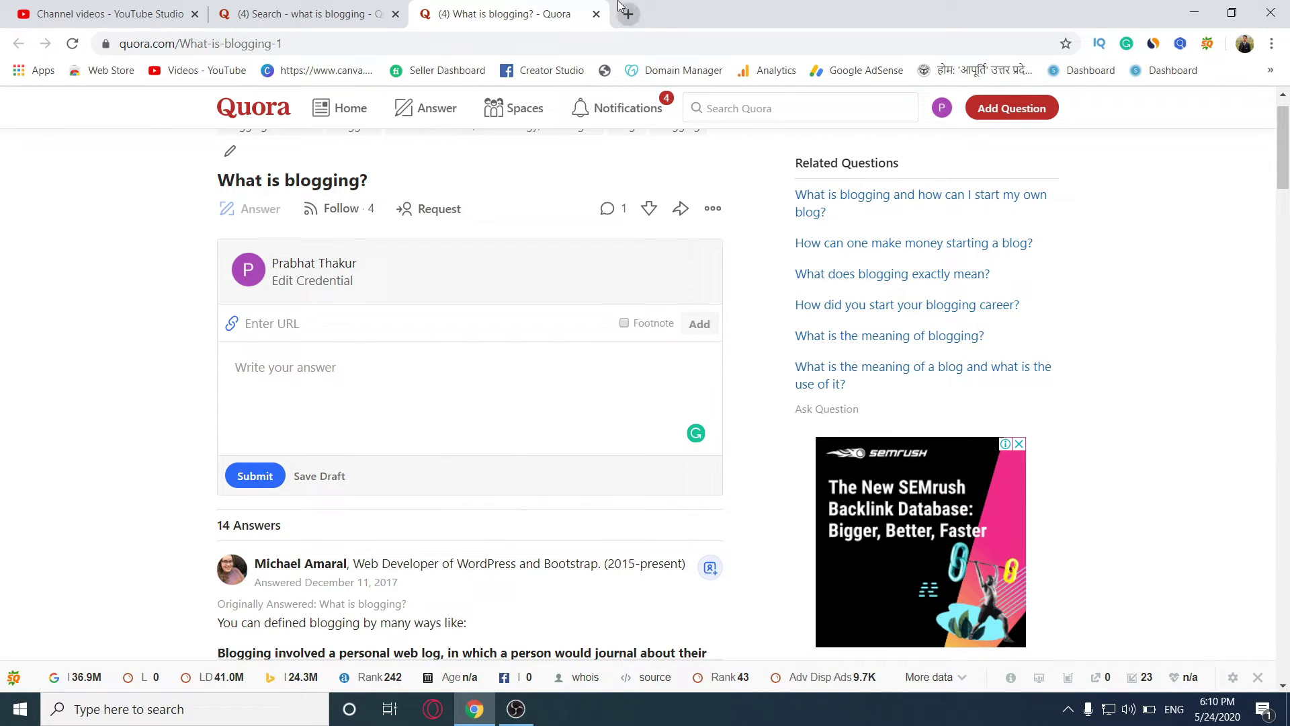
click(596, 14)
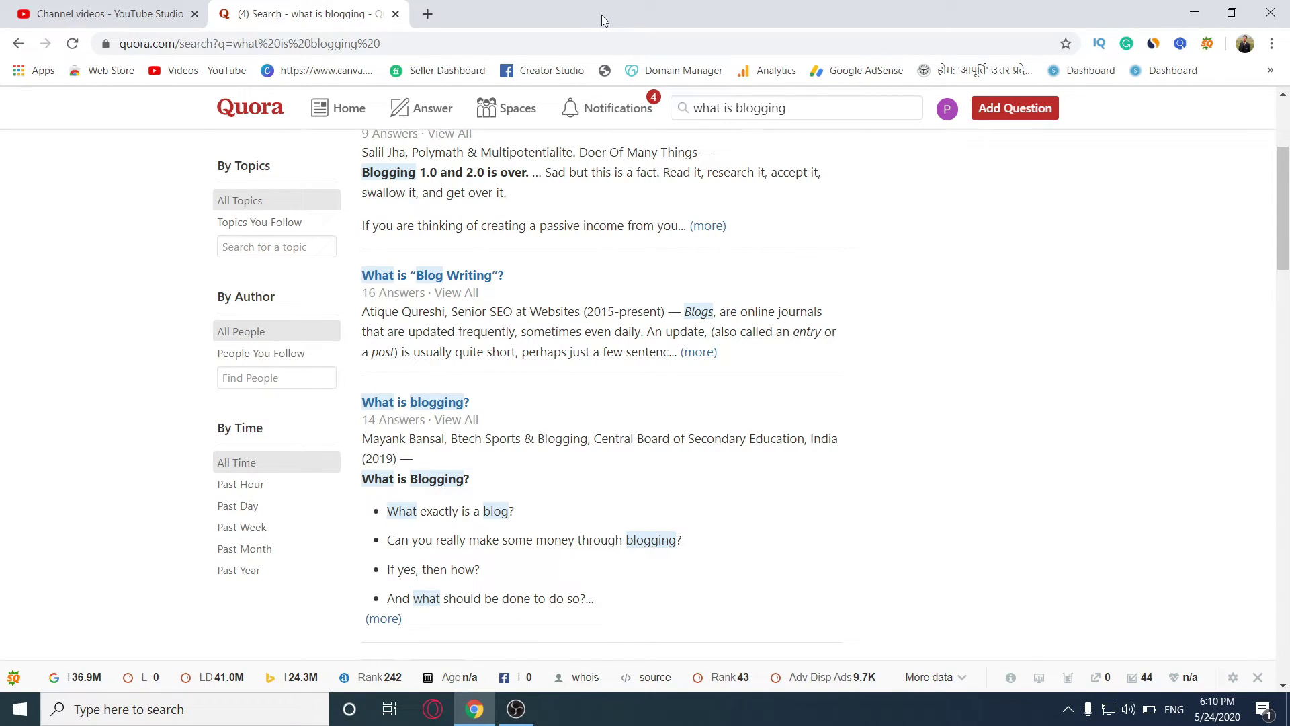
Search Google for "helo app kya hai" in a new tab.
click(428, 15)
text(h)
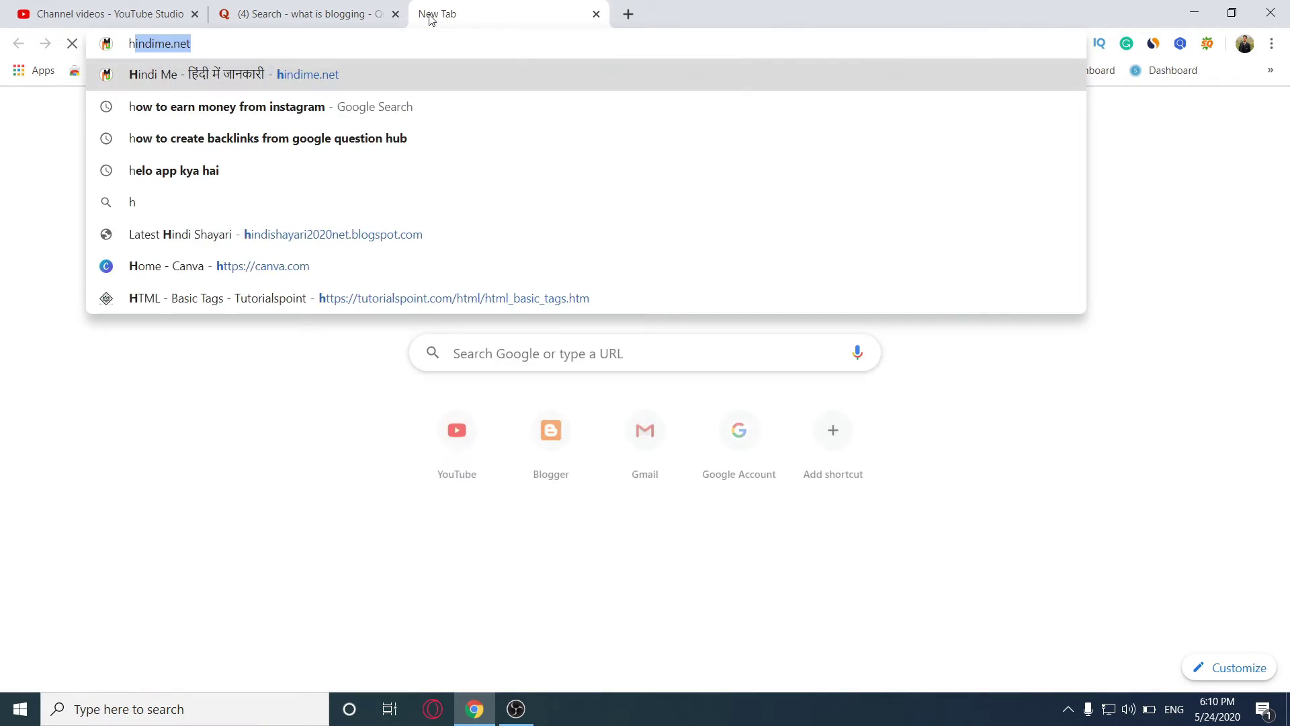
text(el)
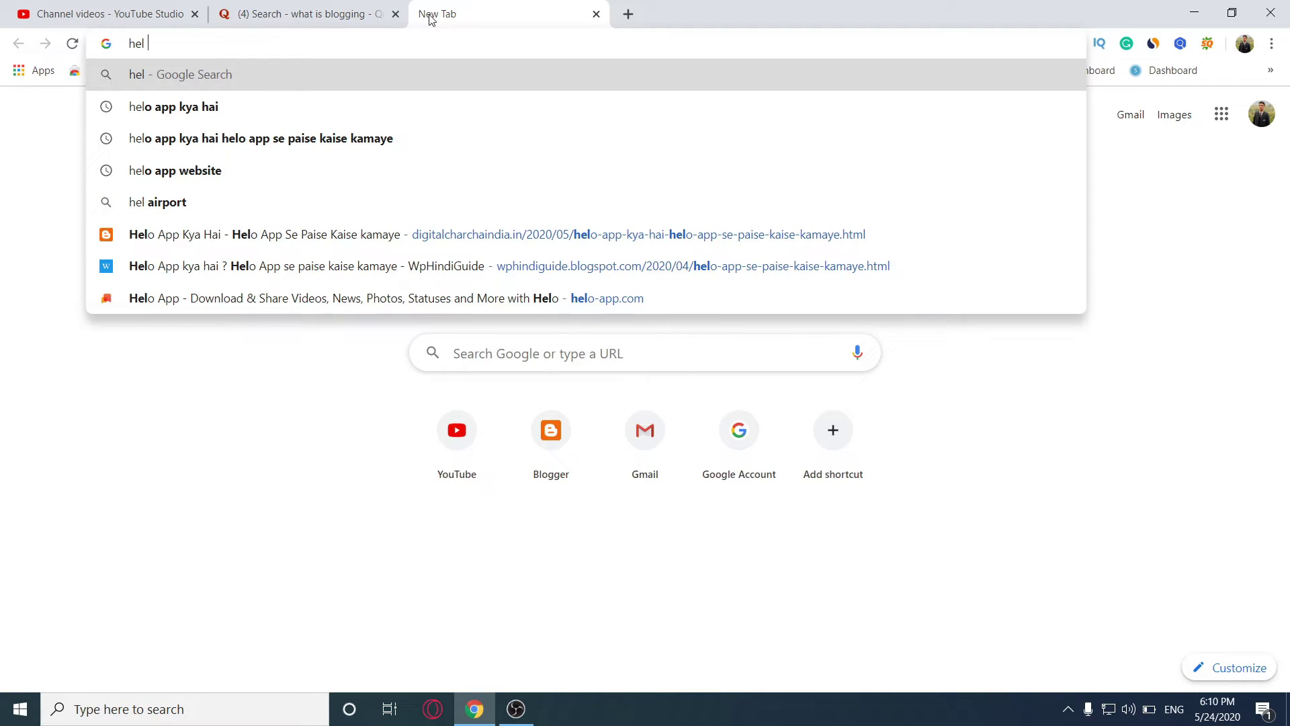
text(o app)
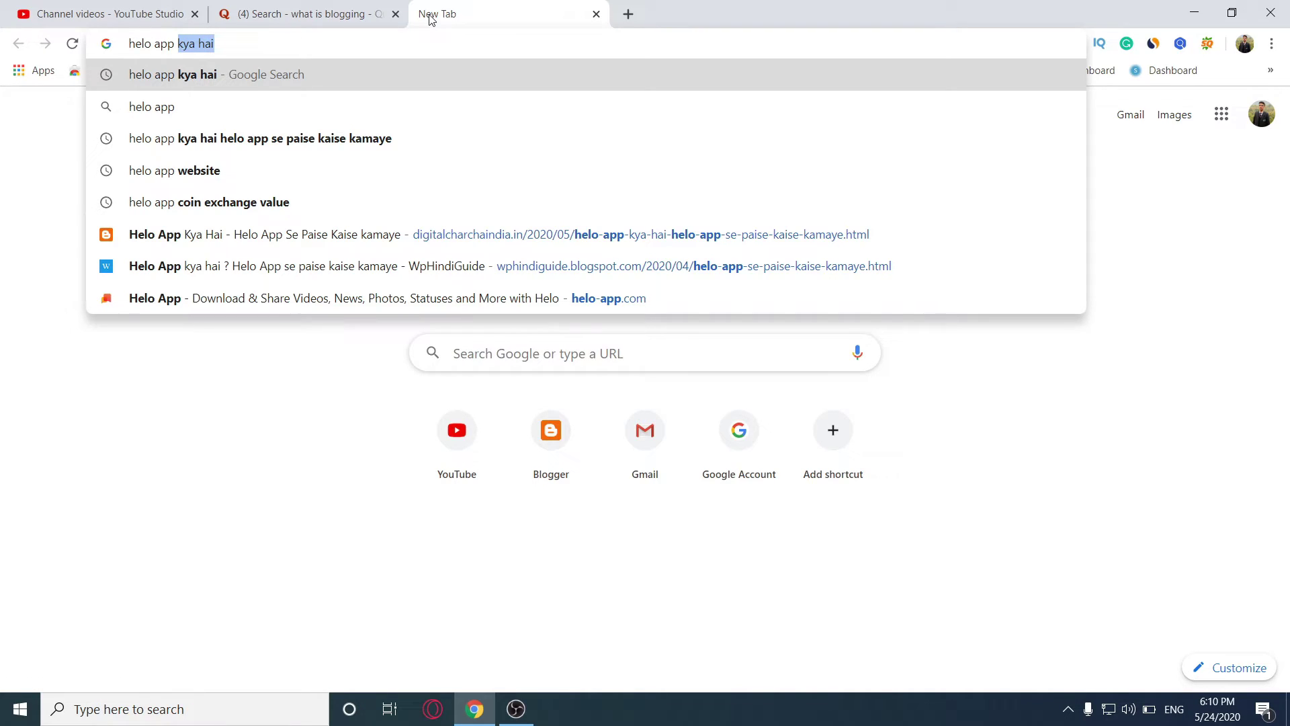
text(kya hai)
key(Return)
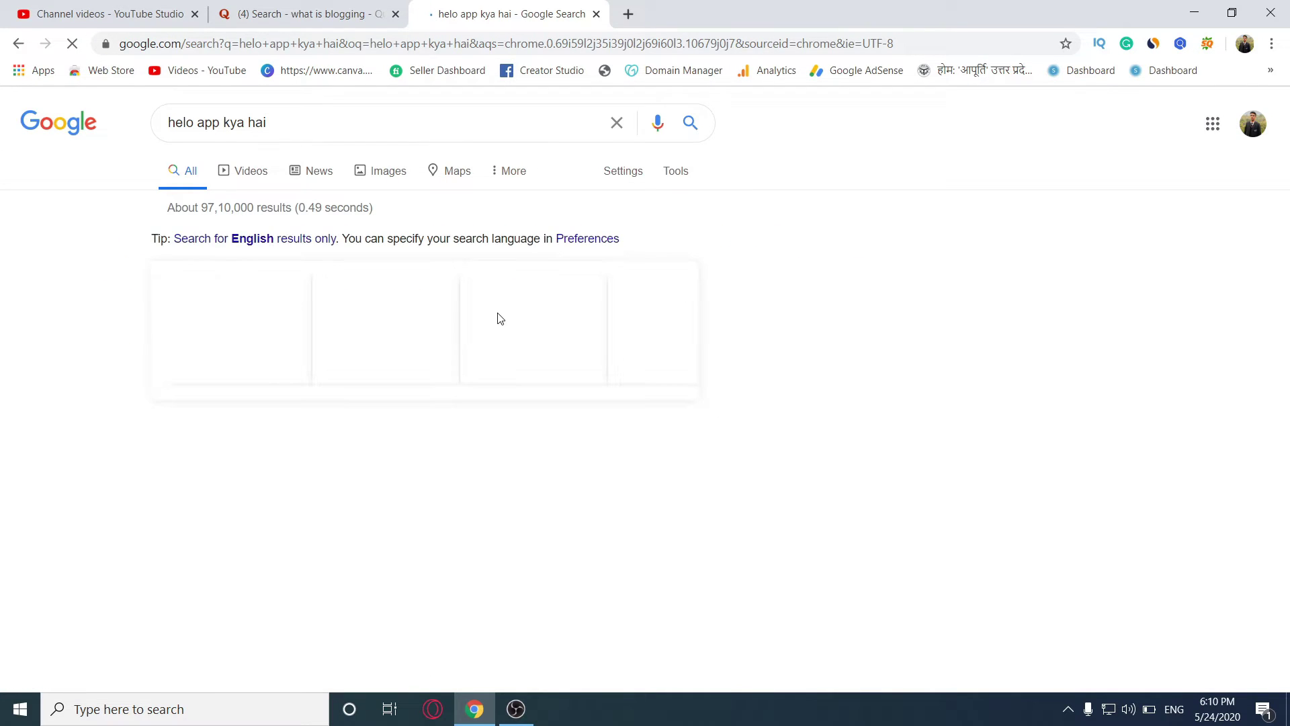
Find the Medium article about Helo App in the results, open it and examine its short text and links.
scroll(461, 466, down, 4)
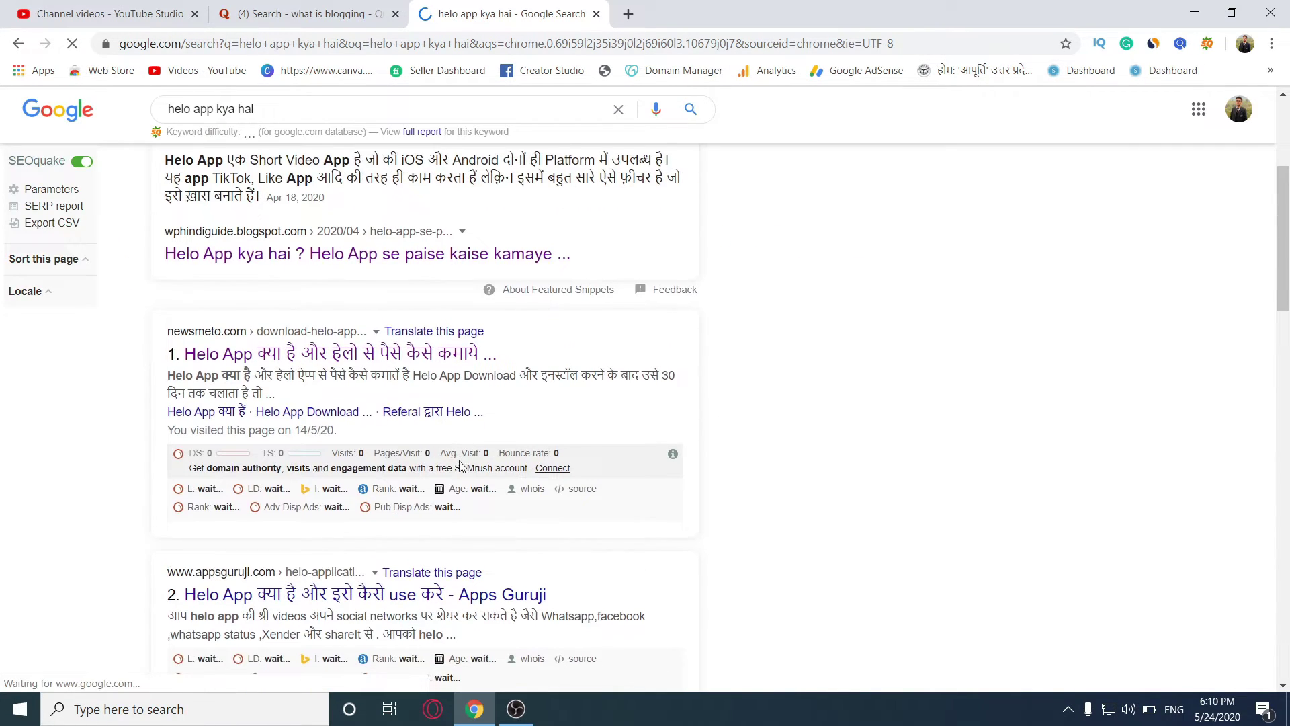
scroll(461, 466, down, 9)
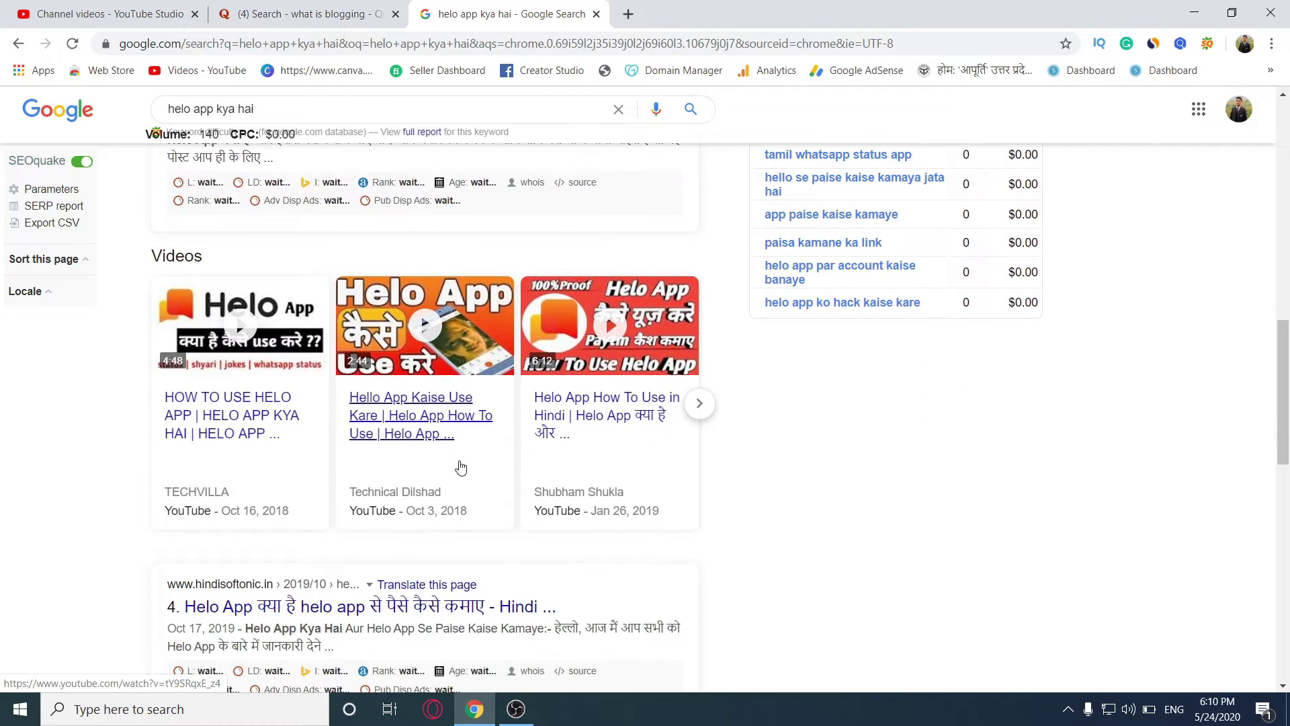
scroll(461, 467, down, 5)
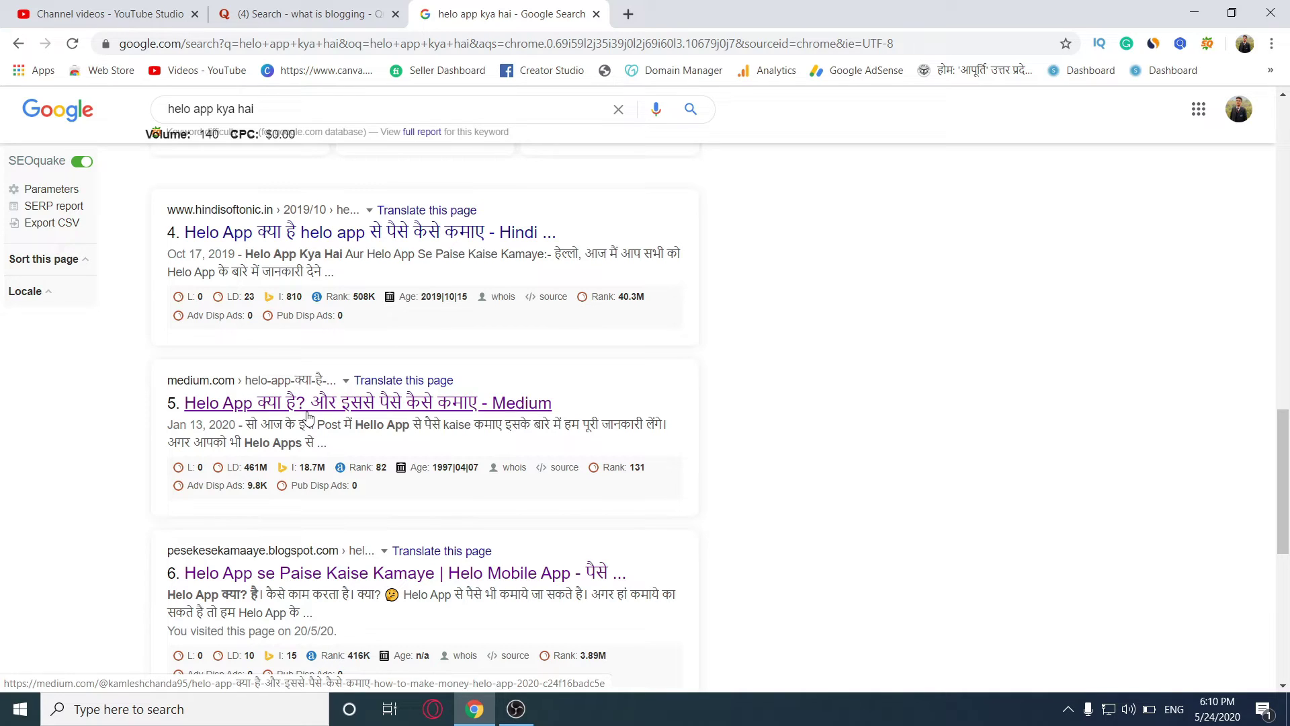
click(306, 411)
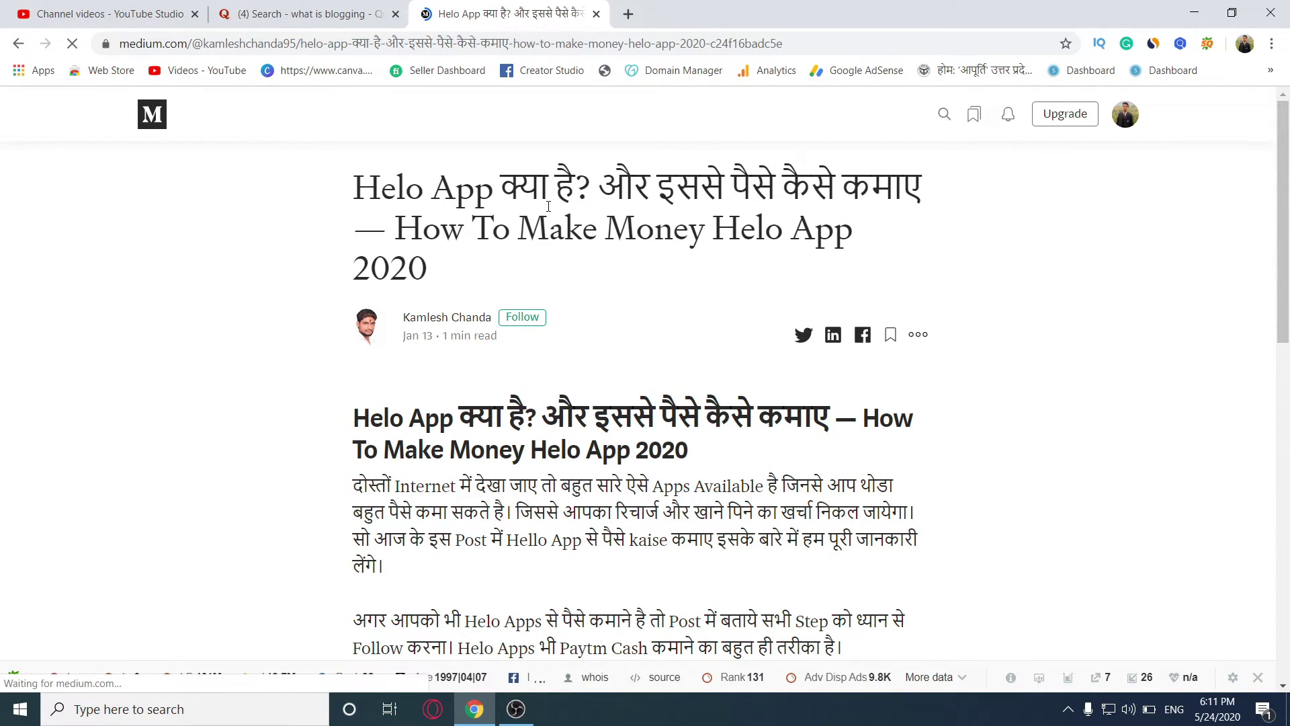
scroll(683, 391, down, 9)
scroll(683, 392, up, 4)
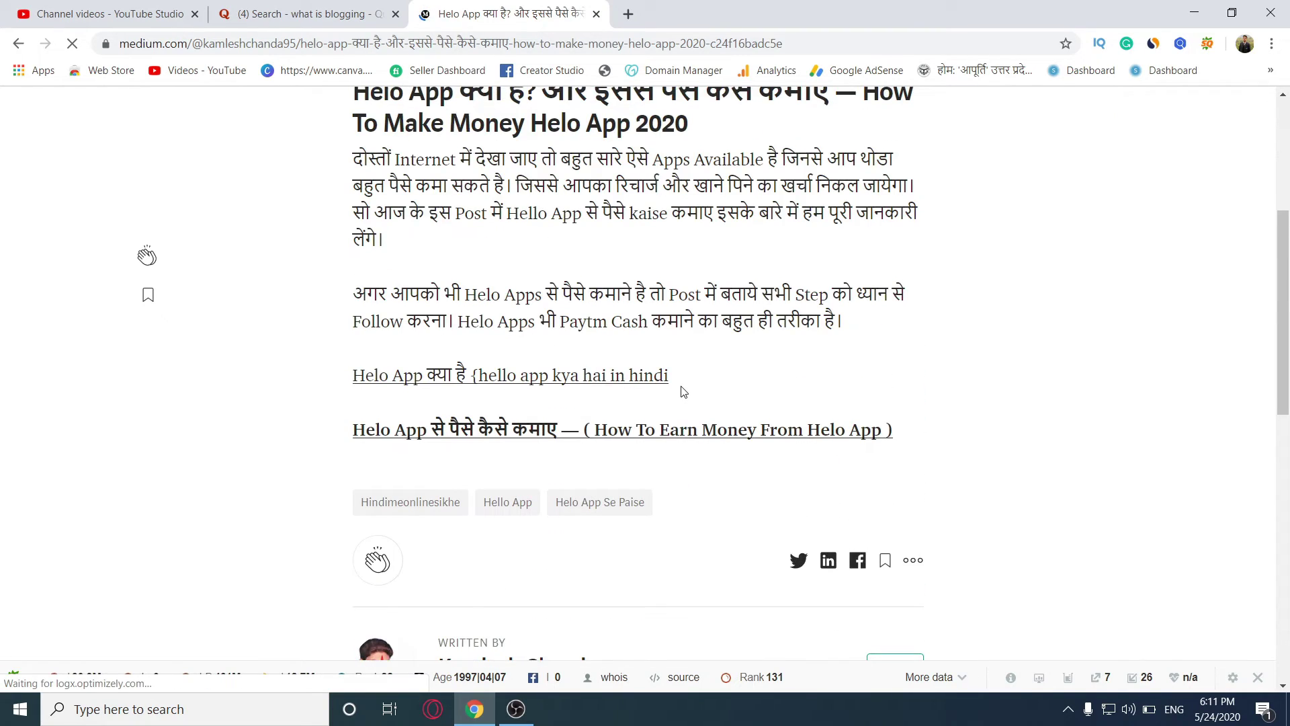
scroll(683, 392, up, 2)
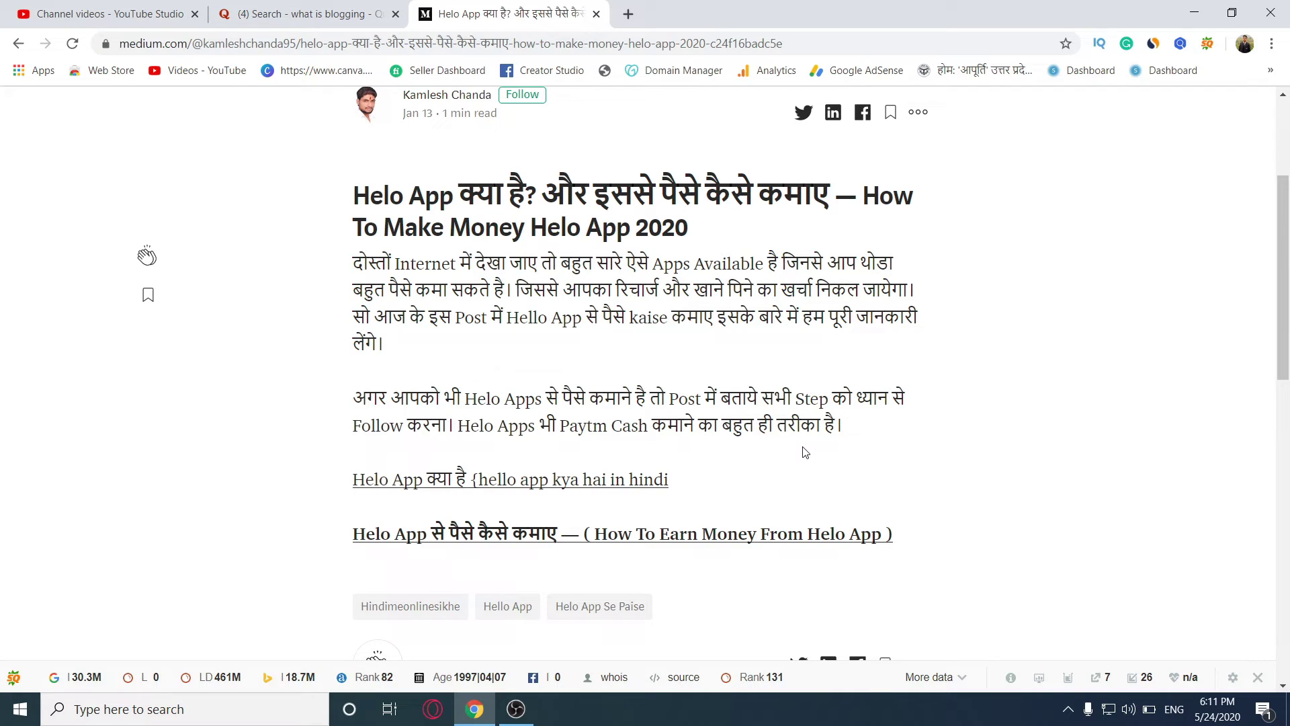
Open medium.com in a new tab.
click(630, 10)
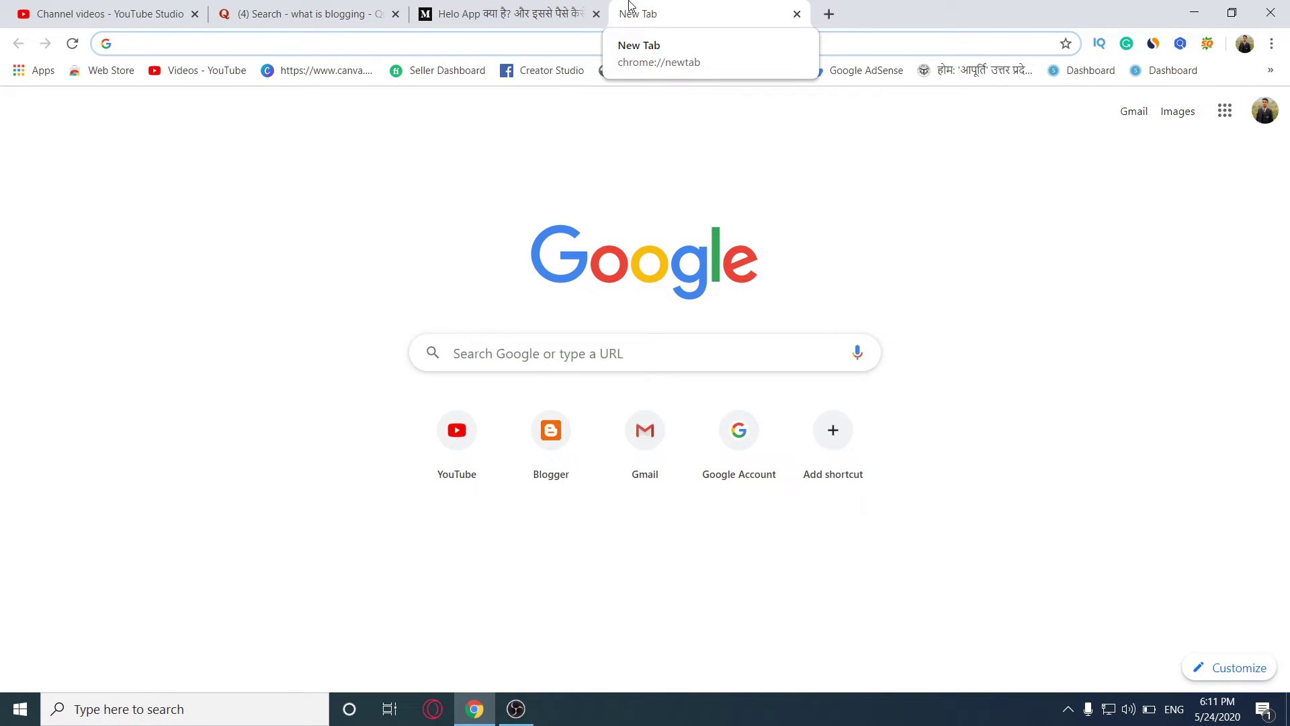
text(medium)
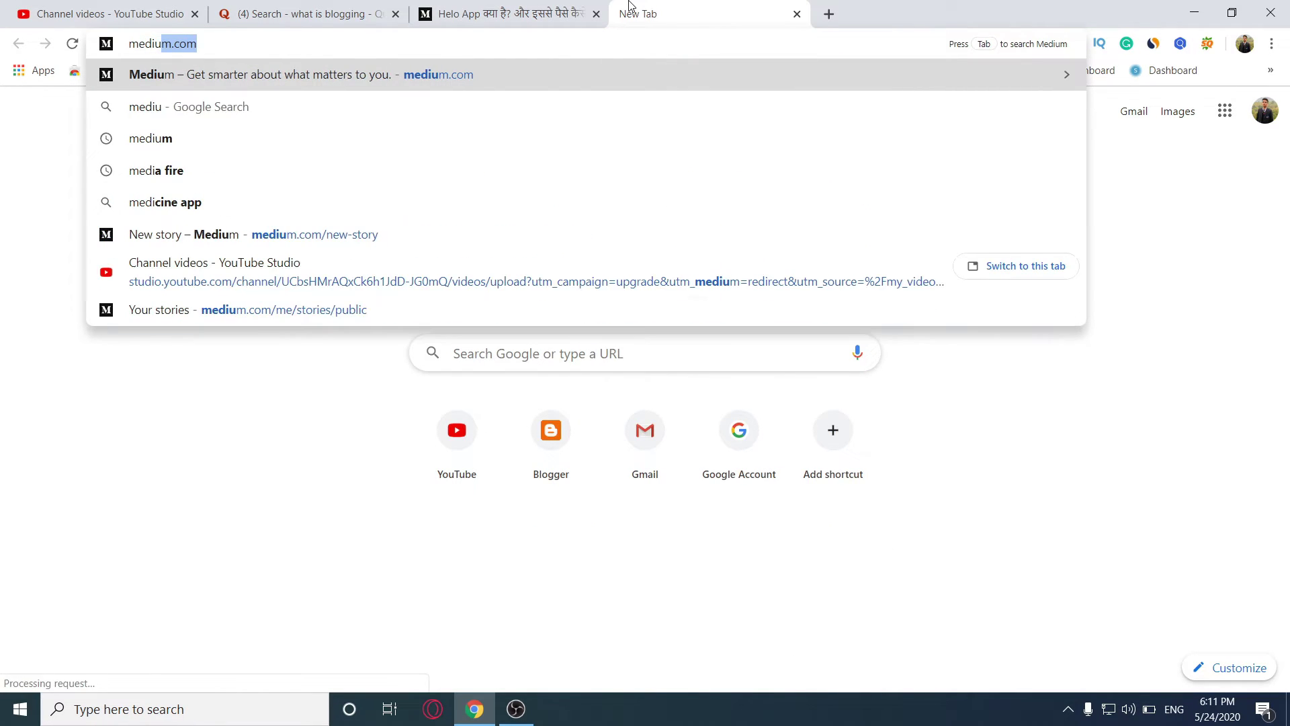
text(.com)
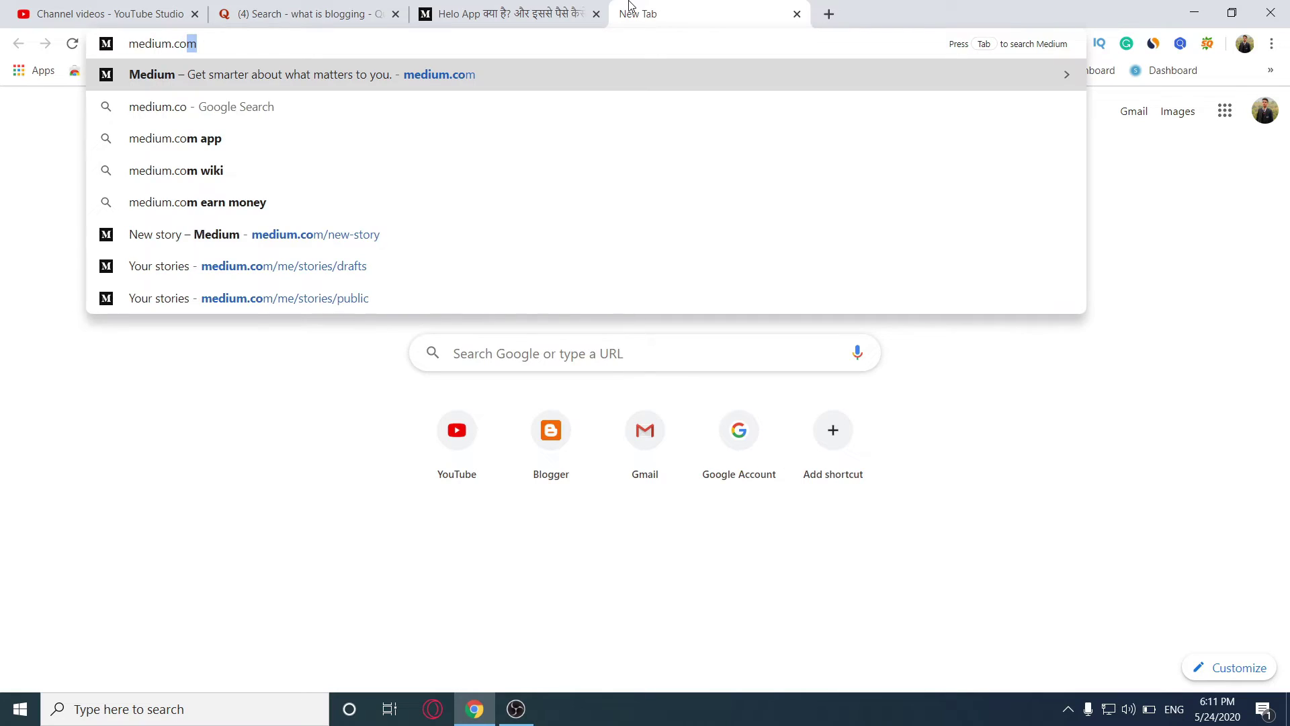
key(Return)
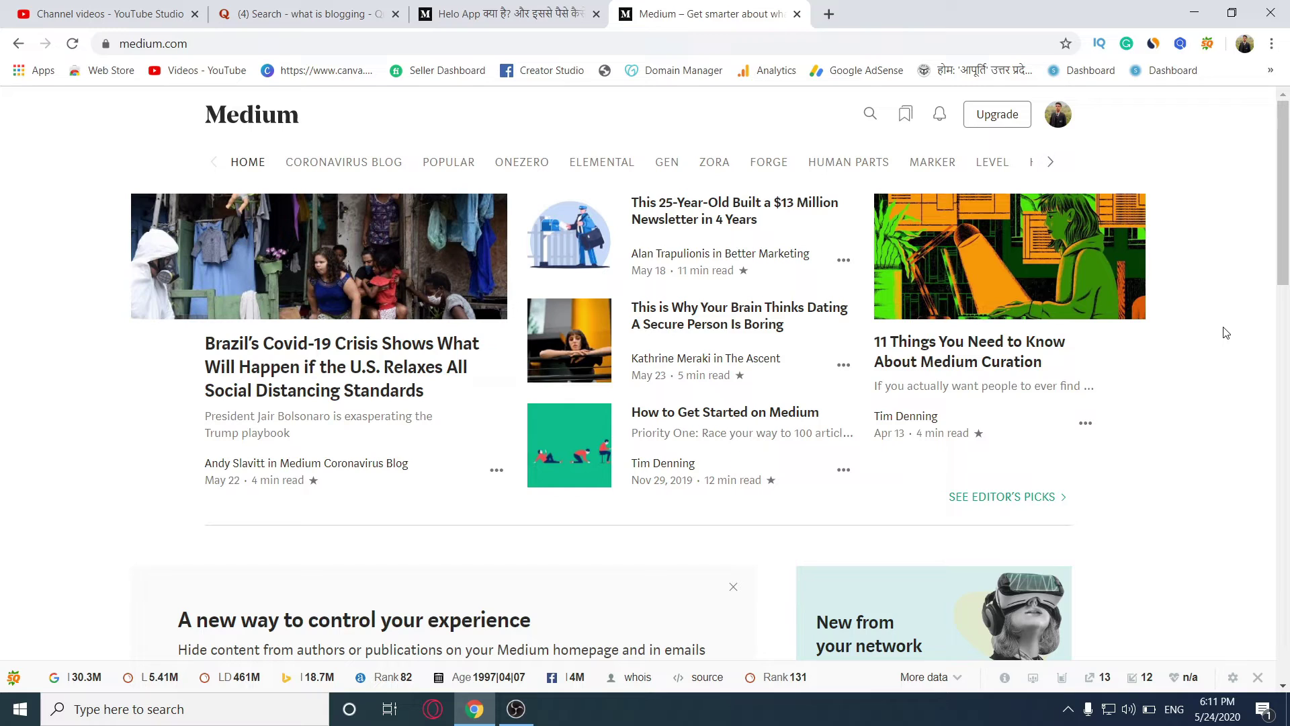
Open the story "Why You Should Never Send Your CV via Gmail" from the home feed and follow its author.
scroll(1225, 333, down, 5)
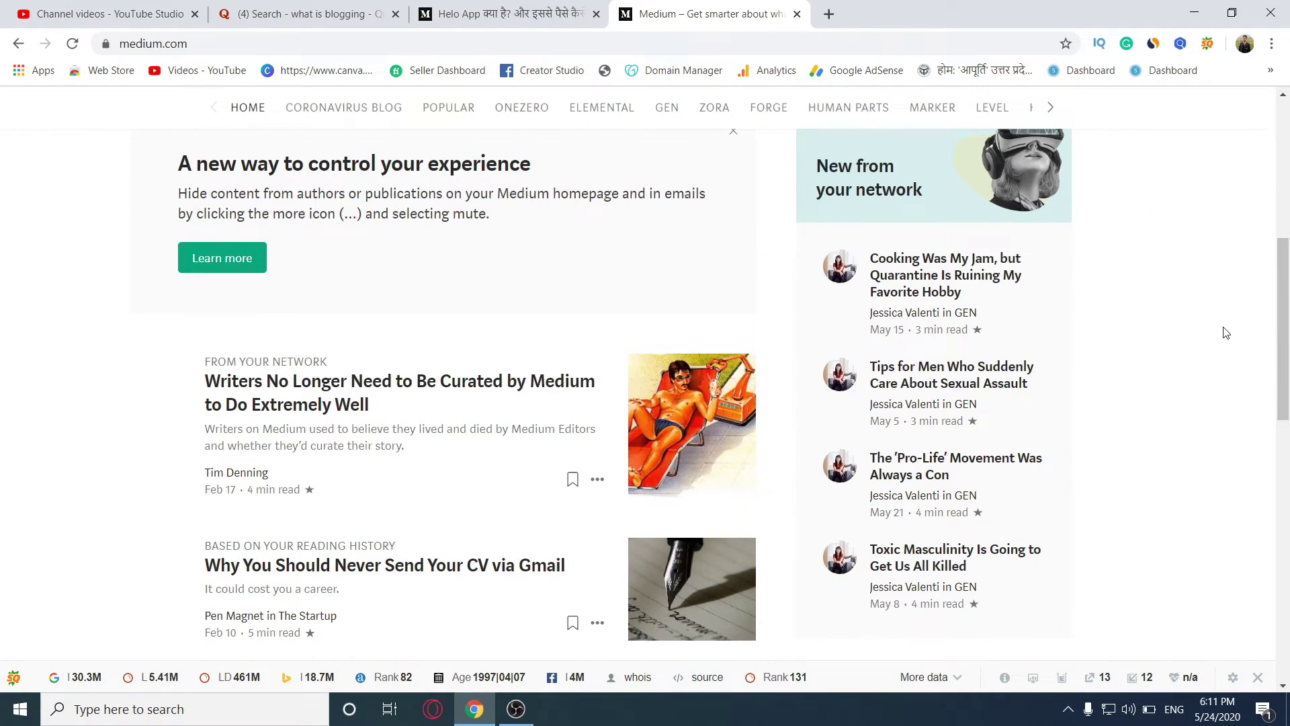
scroll(1219, 346, down, 5)
scroll(1220, 350, down, 1)
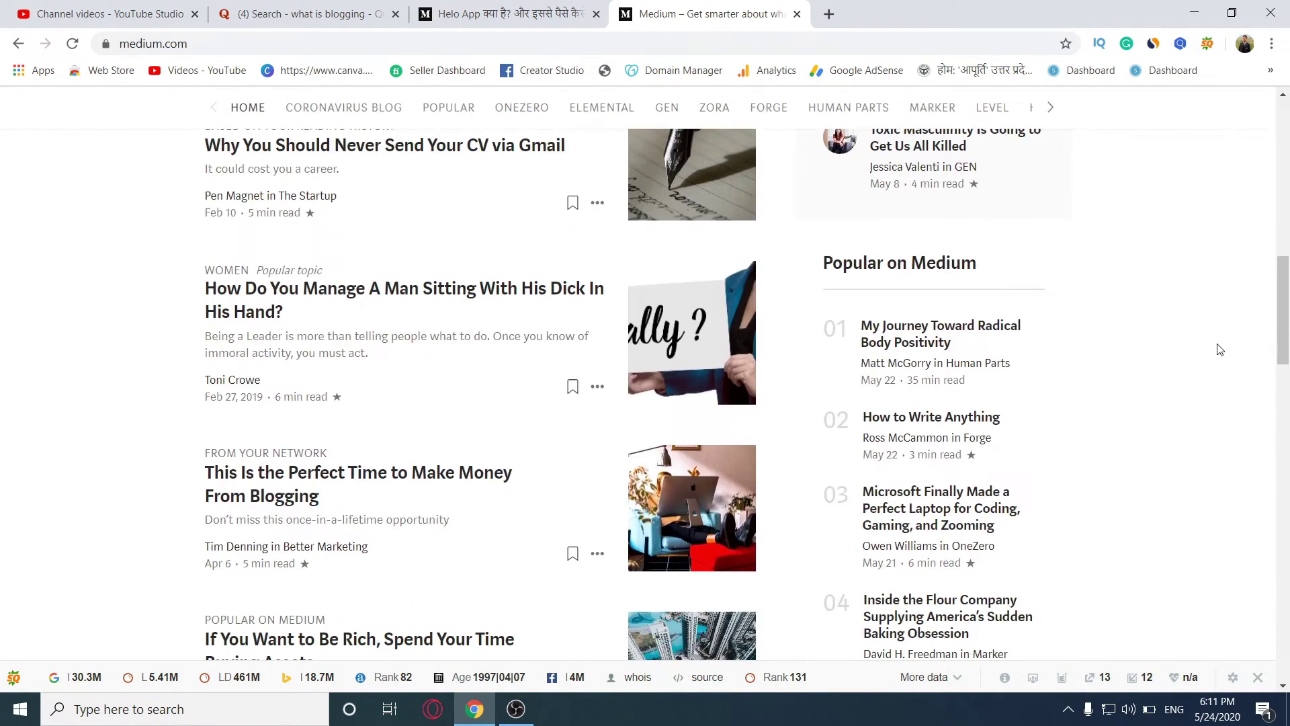
scroll(1215, 348, up, 1)
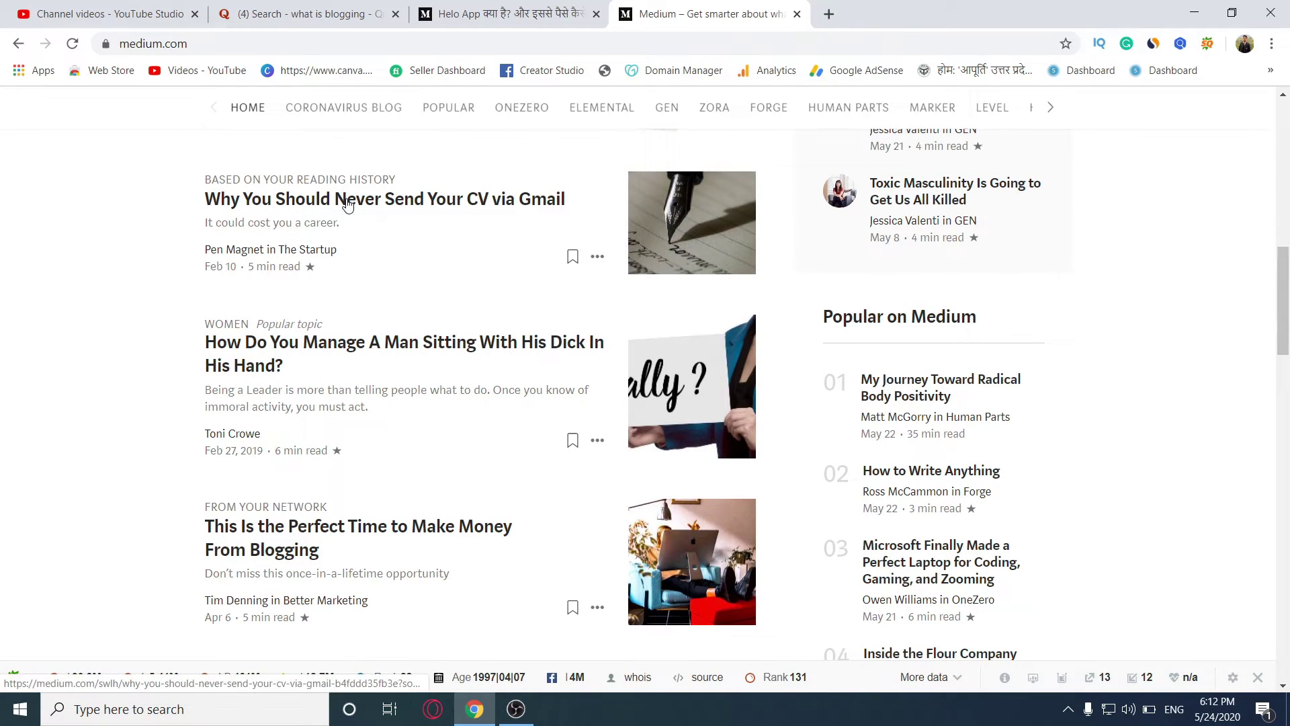
click(389, 201)
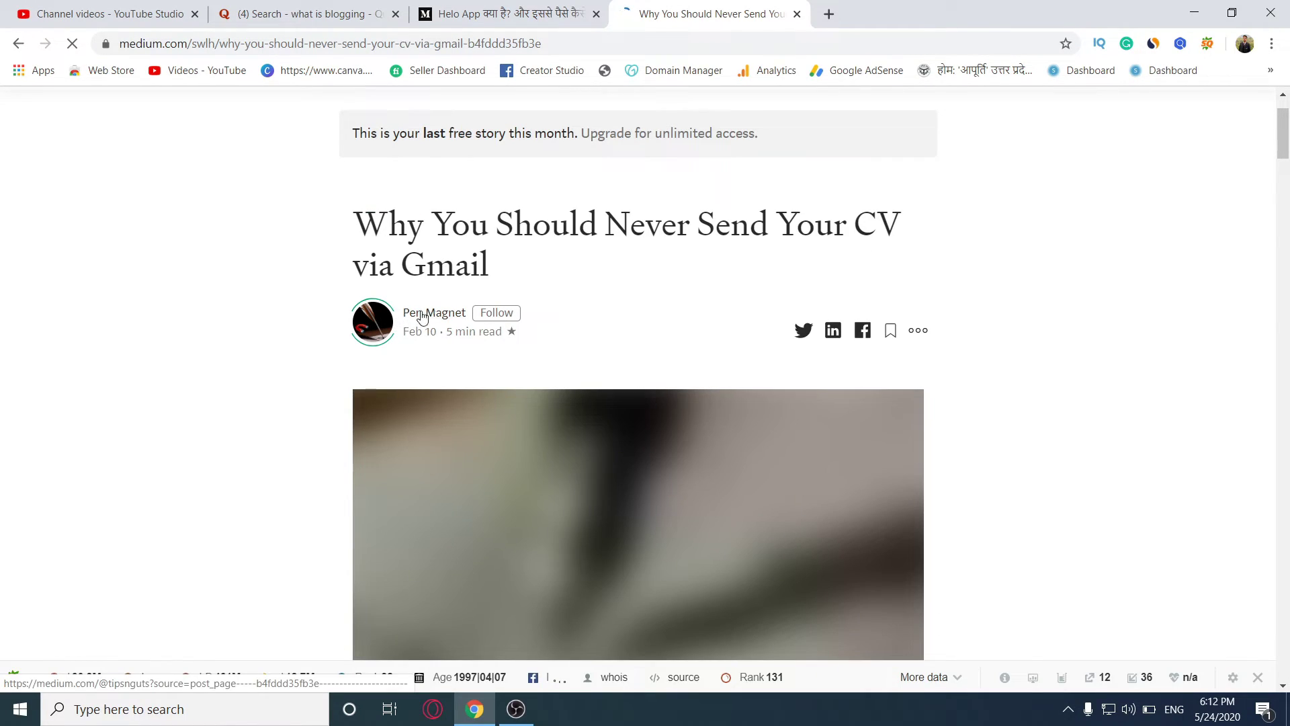
click(511, 321)
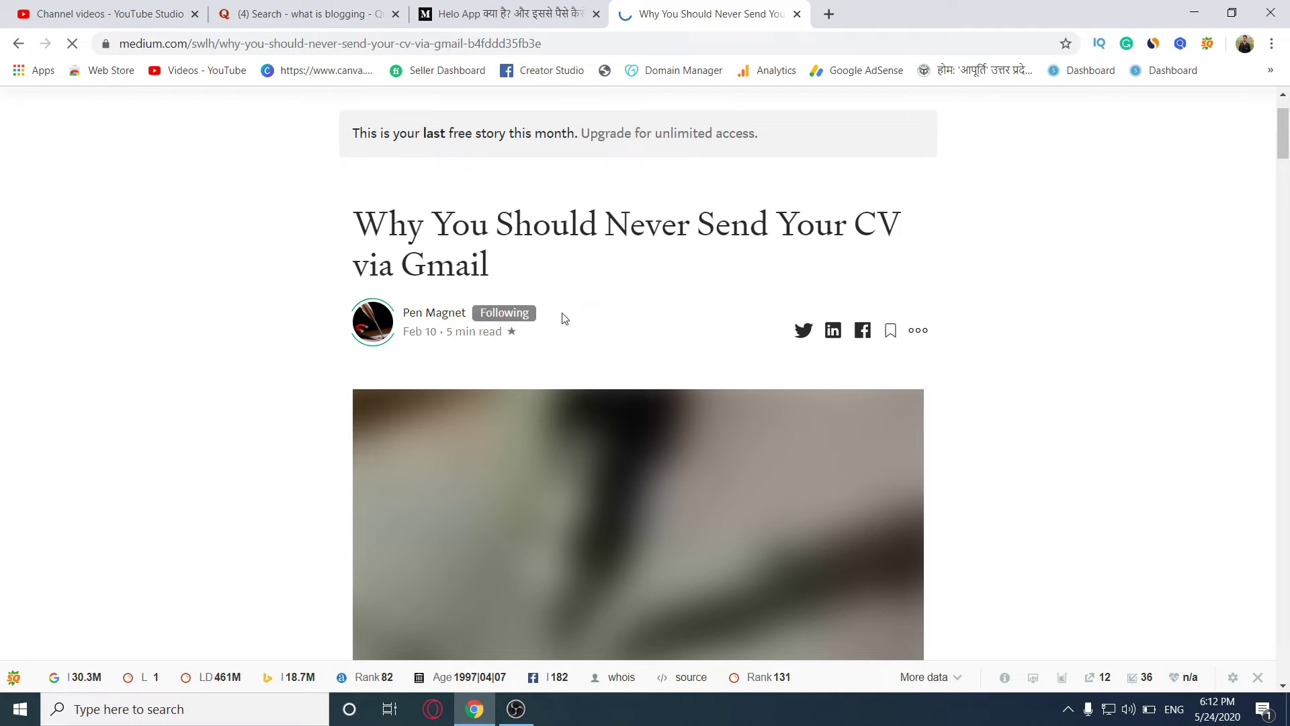
Skim the story about sending a CV via Gmail, clap for it and return to its beginning.
scroll(569, 322, down, 12)
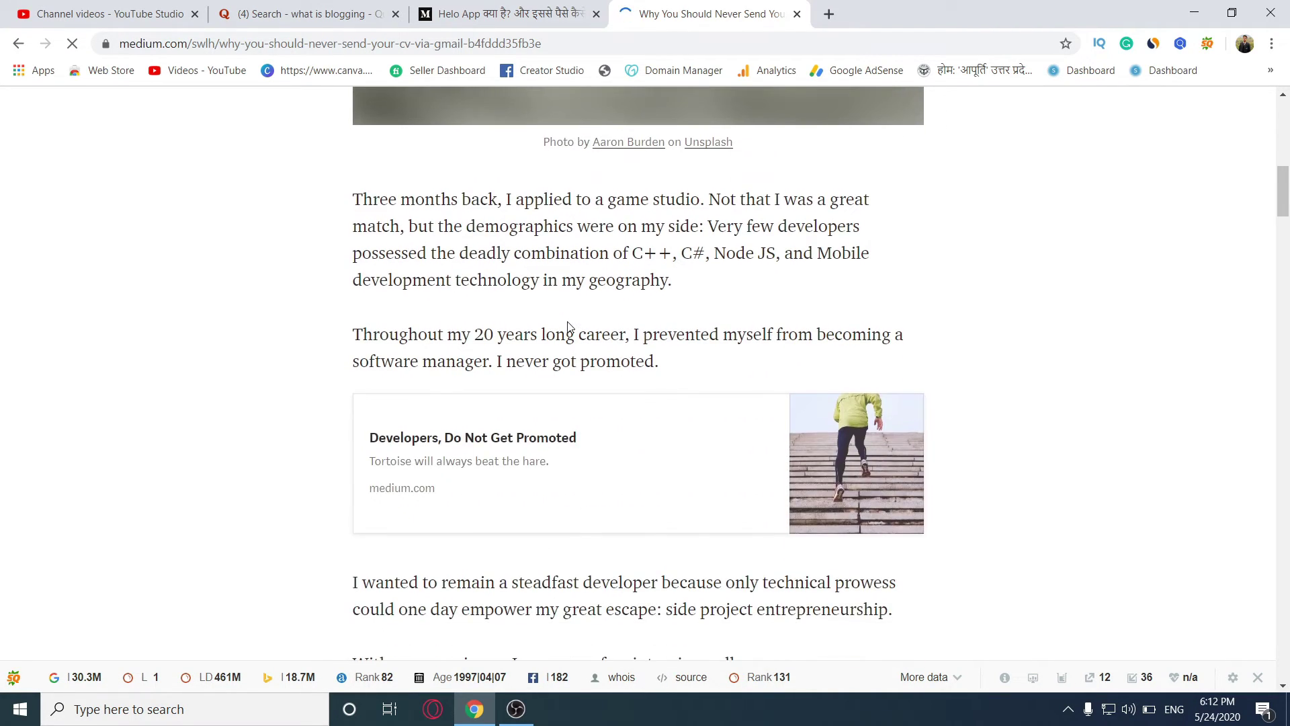
scroll(588, 295, down, 5)
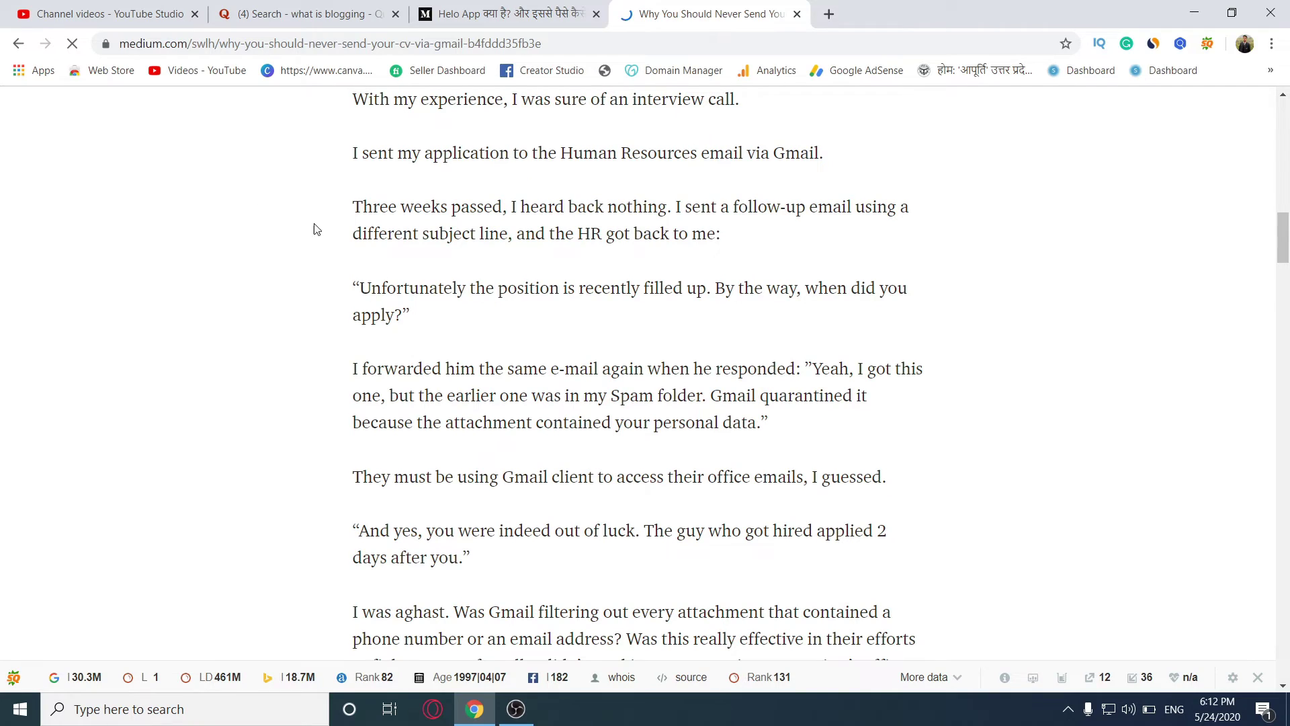
scroll(626, 369, up, 20)
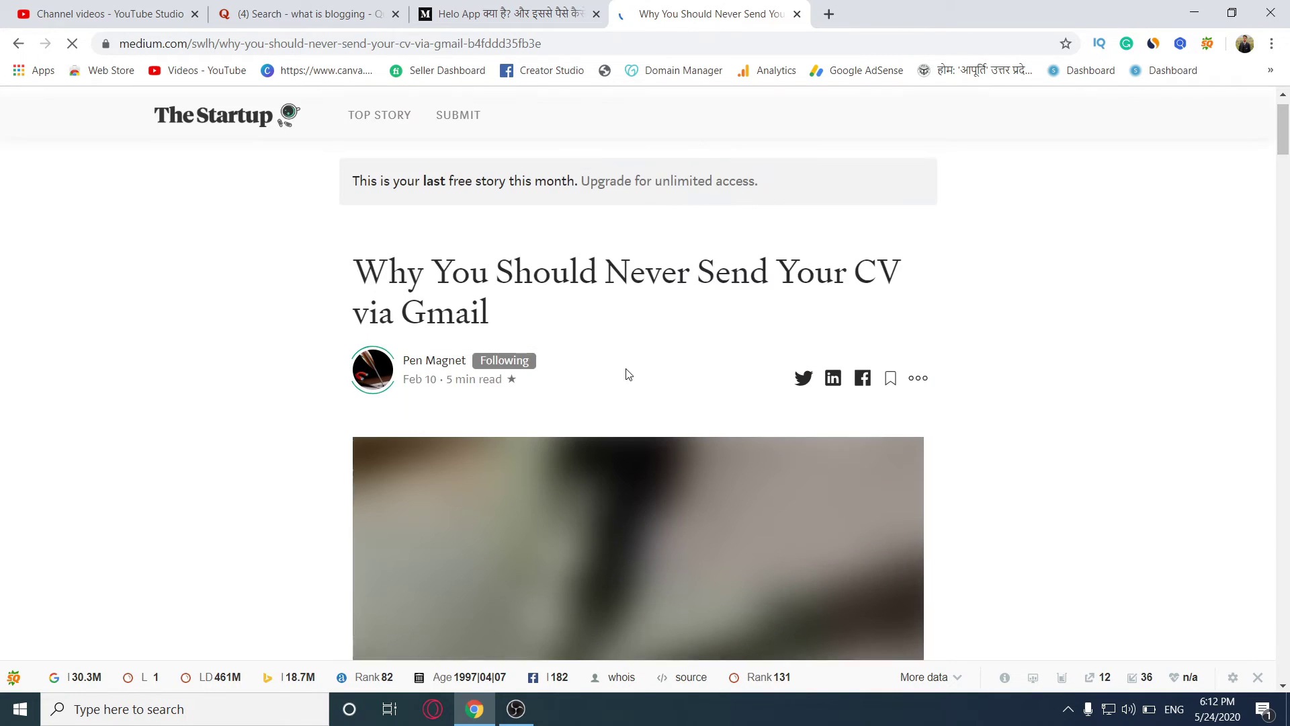
scroll(627, 374, down, 5)
scroll(626, 375, down, 15)
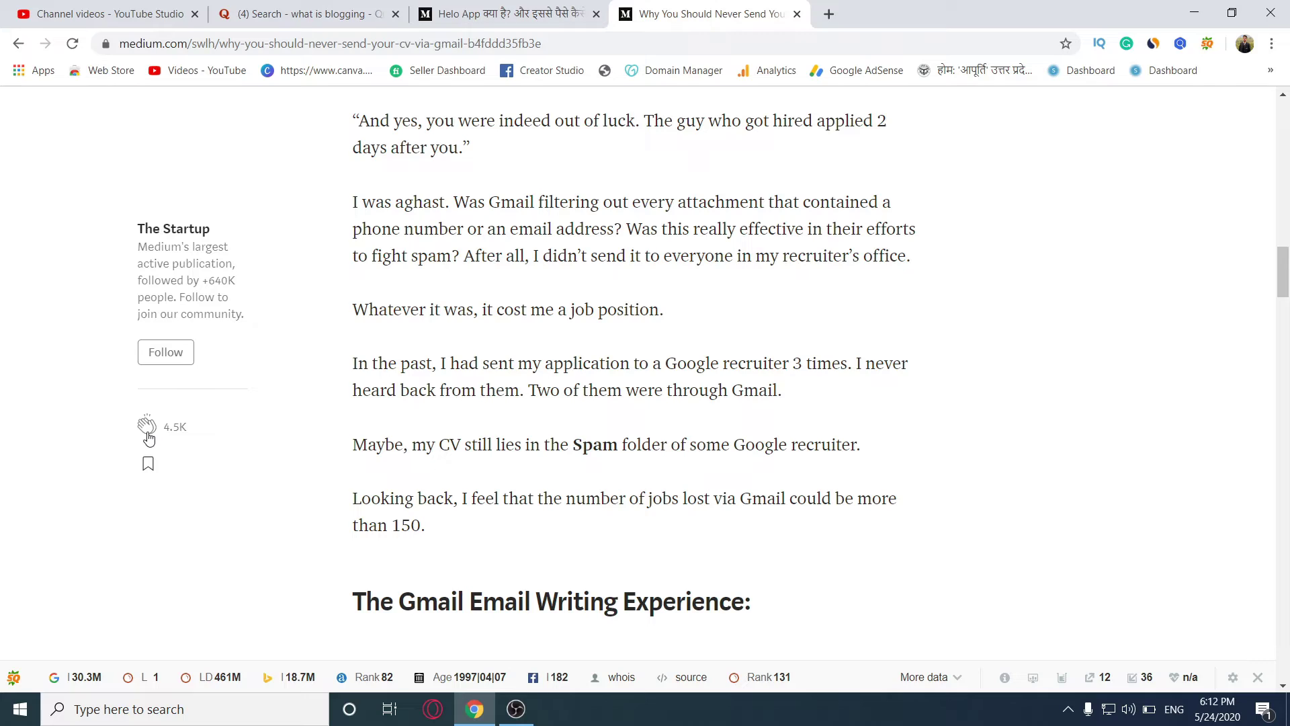
click(148, 434)
key(Home)
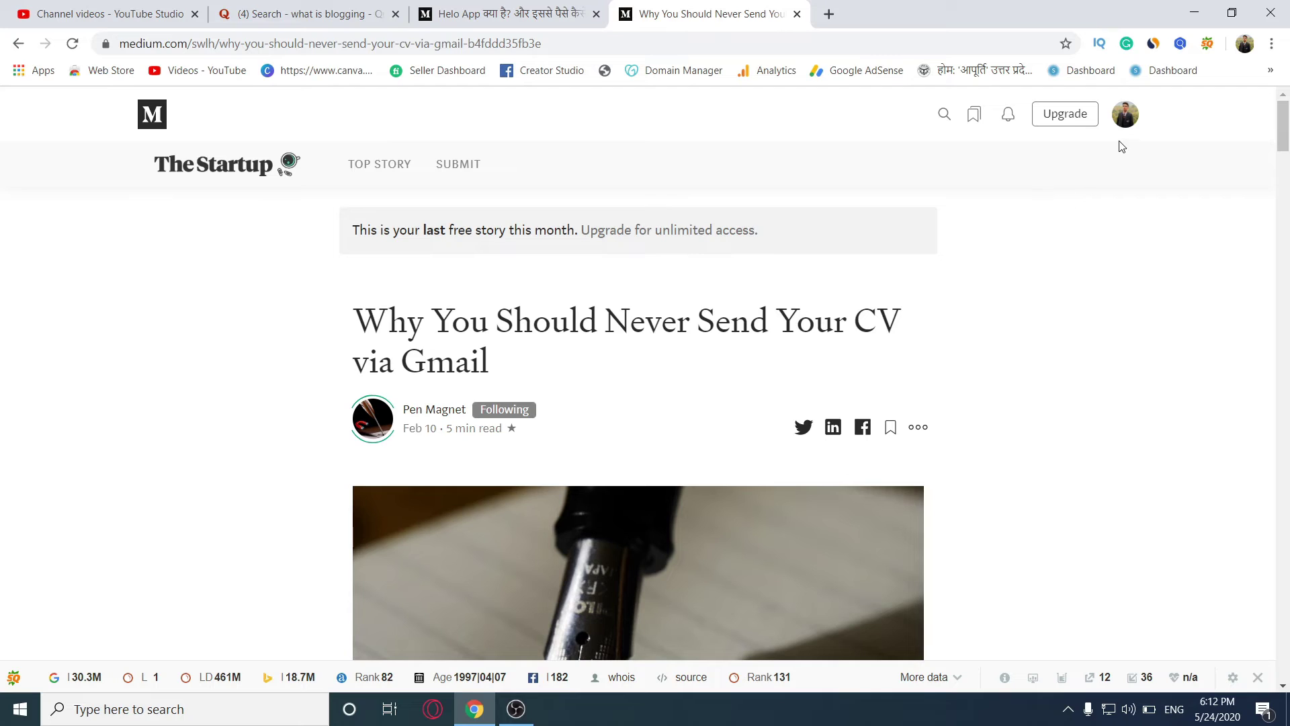
Start a new Medium story and place the cursor in its title.
click(1129, 119)
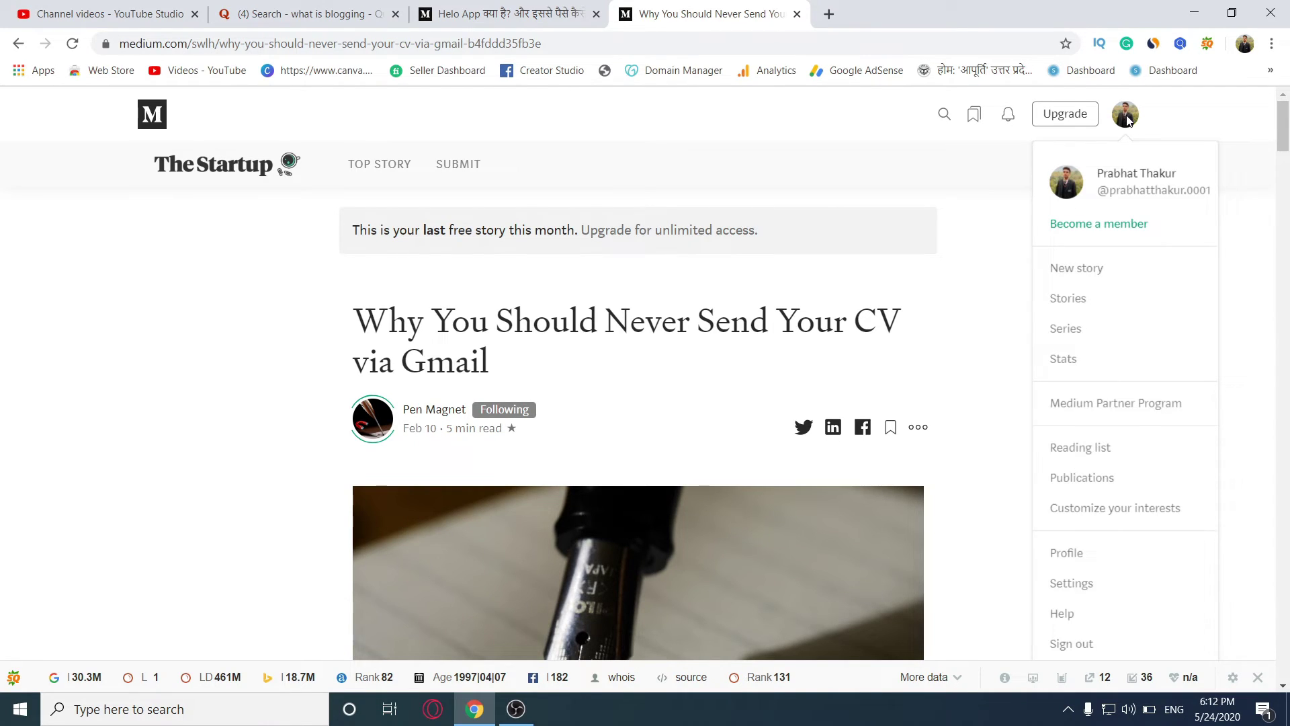
click(1090, 269)
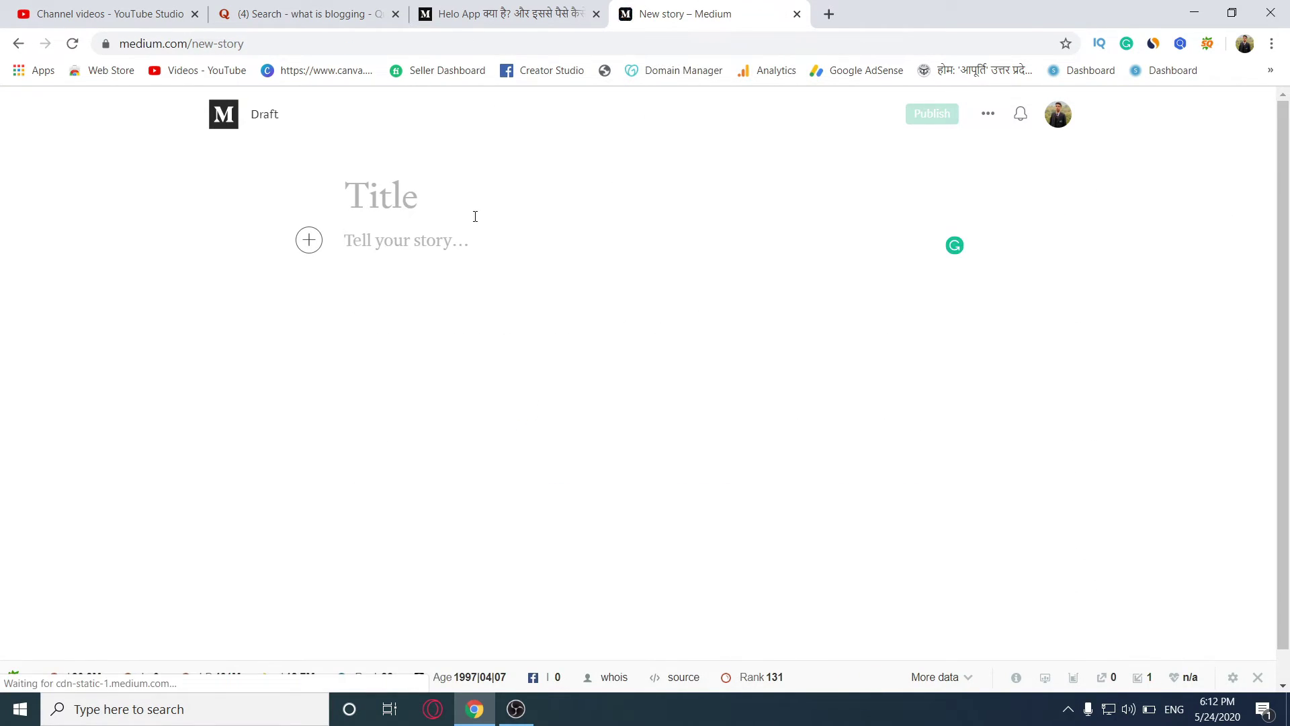
click(410, 193)
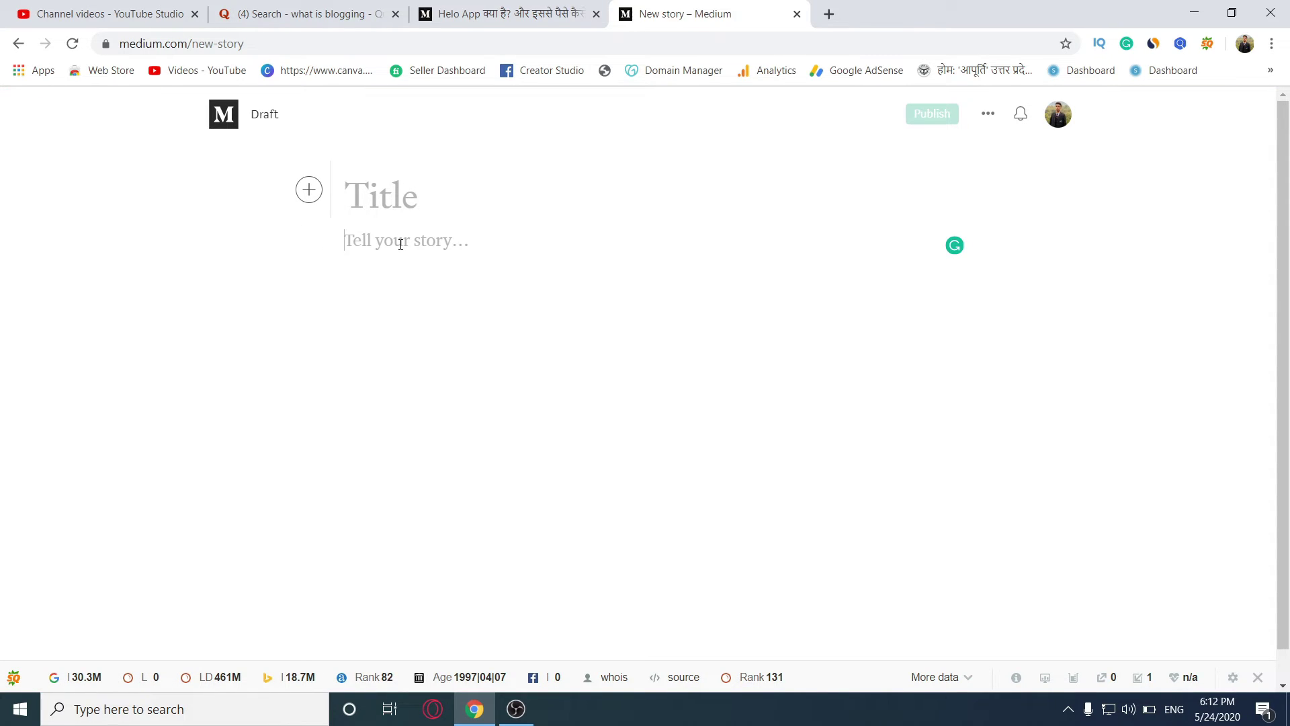
click(400, 244)
click(402, 195)
Open blogger.com in a new tab and review the post "SEO क्या है और Search Engine Optimization कैसे करते हैं?" in the editor.
click(829, 14)
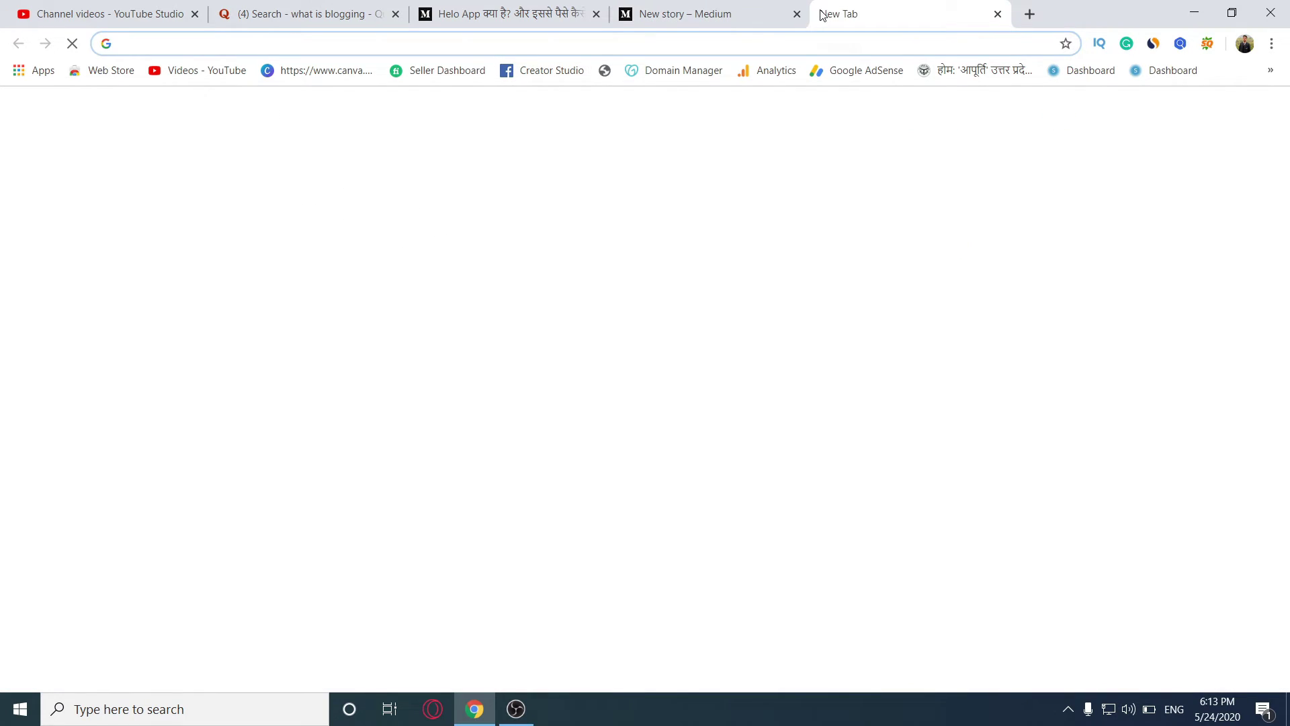
text(blogger.com)
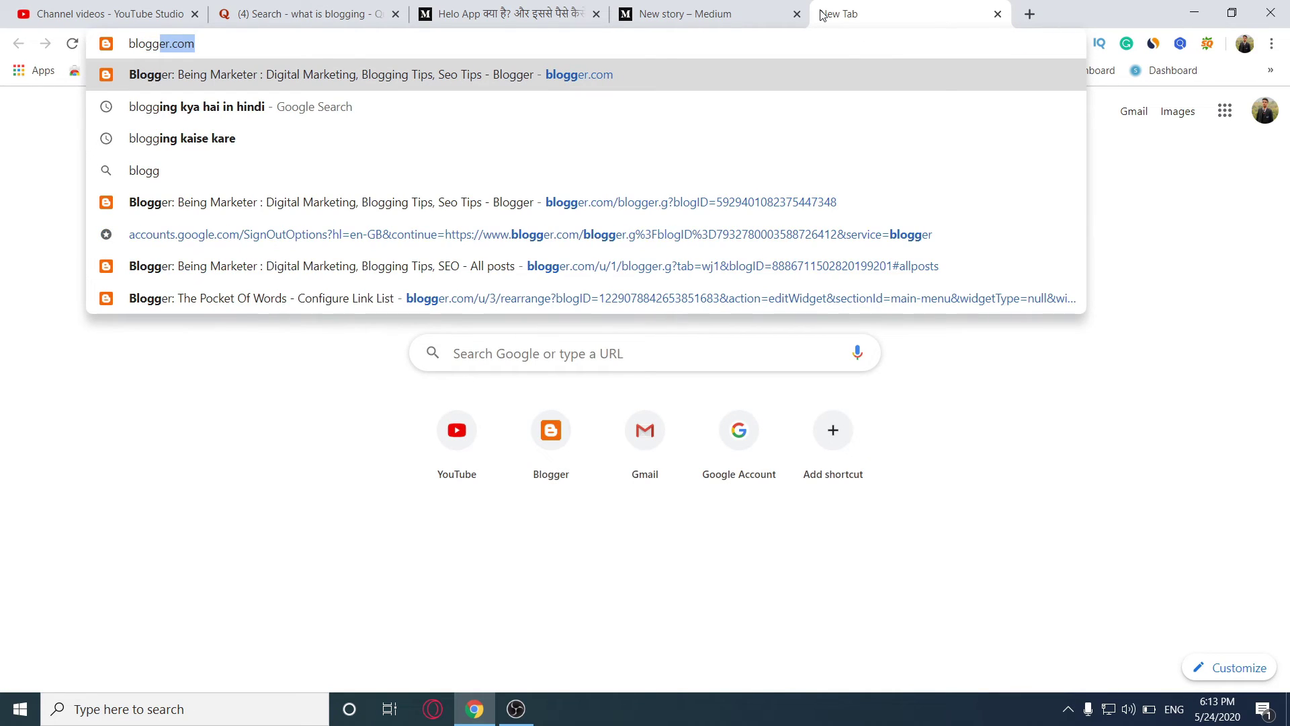
key(Return)
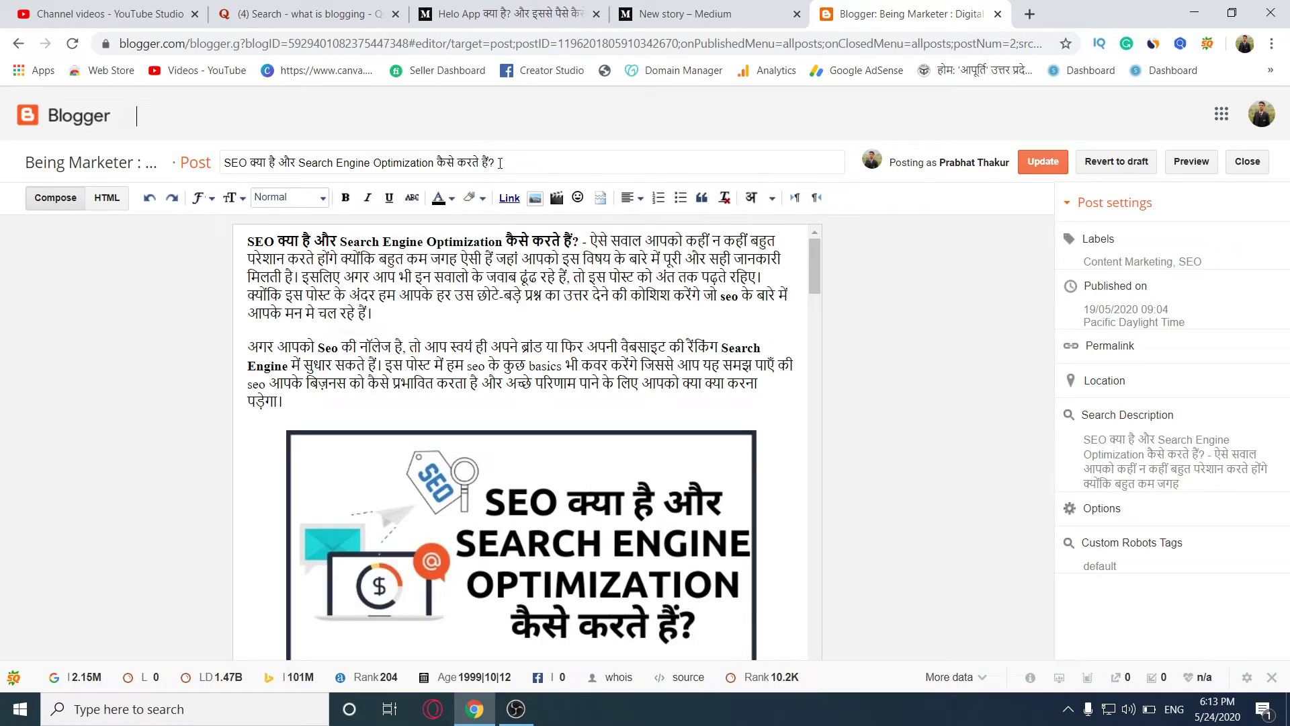
scroll(668, 357, down, 20)
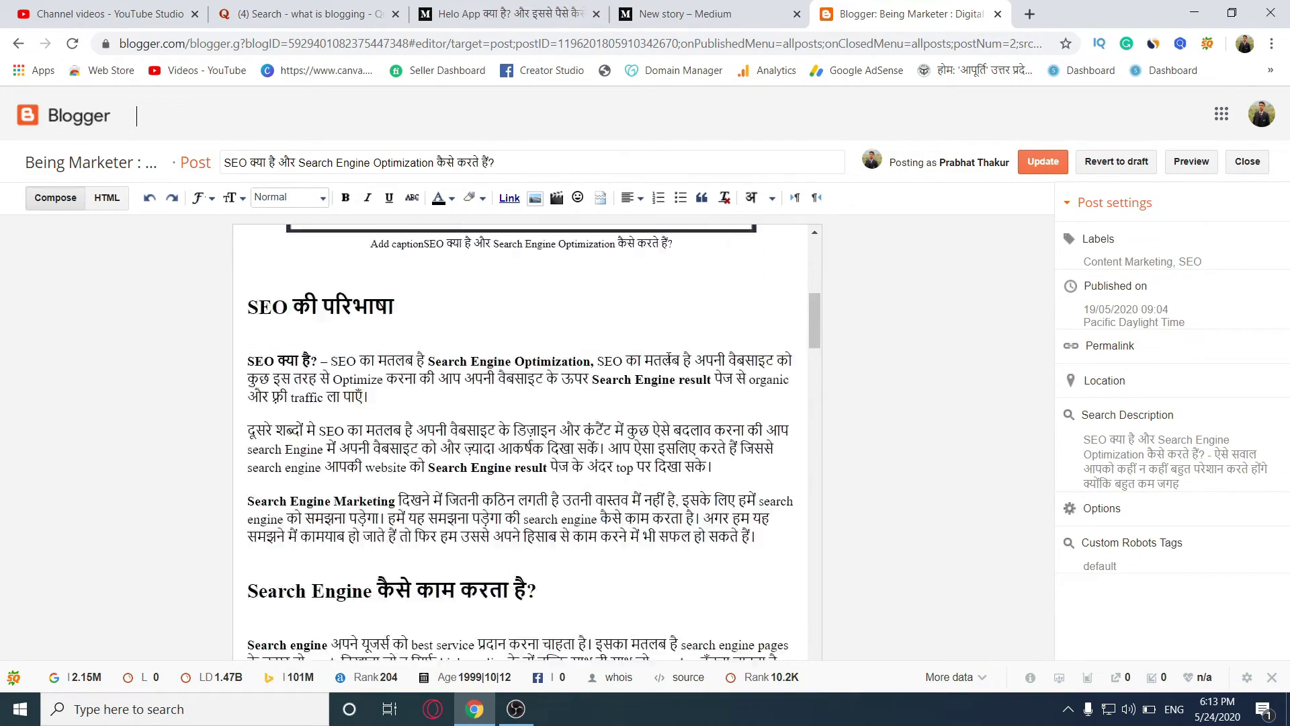
scroll(669, 356, up, 20)
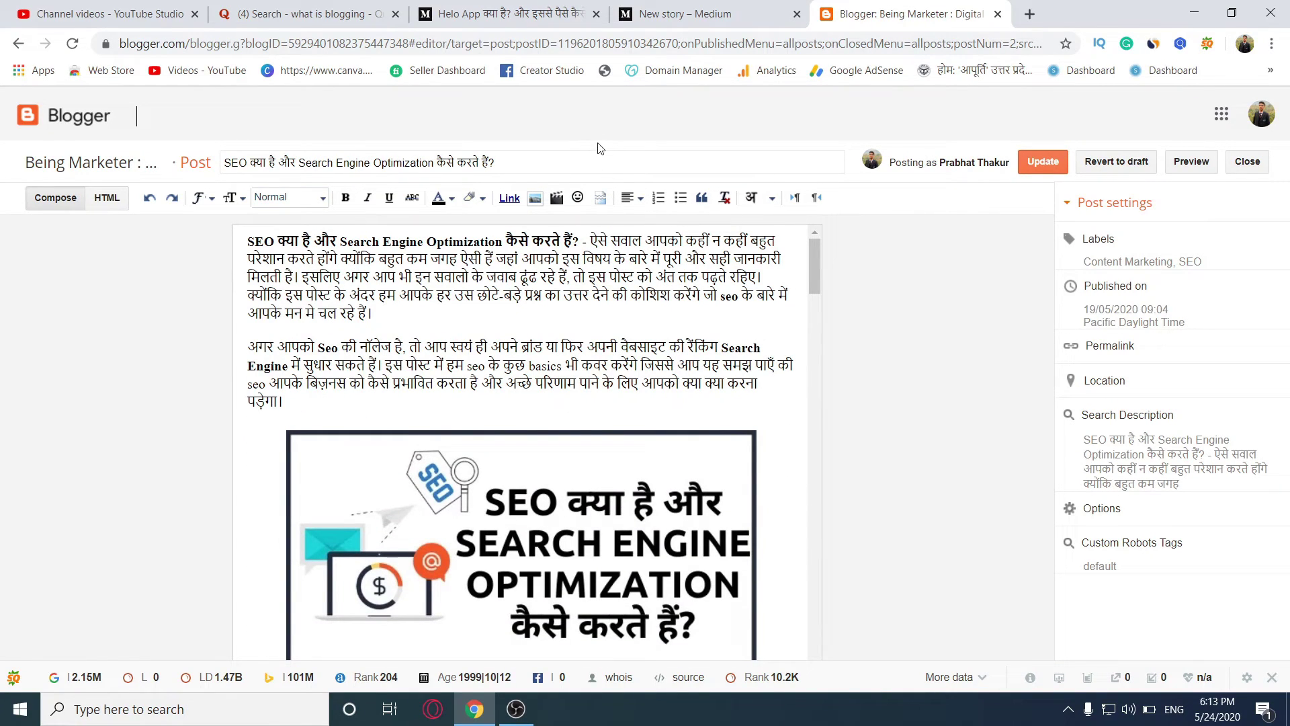
Copy the Blogger post's title "SEO क्या है और Search Engine Optimization कैसे करते हैं?" into the title of the new Medium story.
drag(600, 161, 140, 243)
key(ctrl+c)
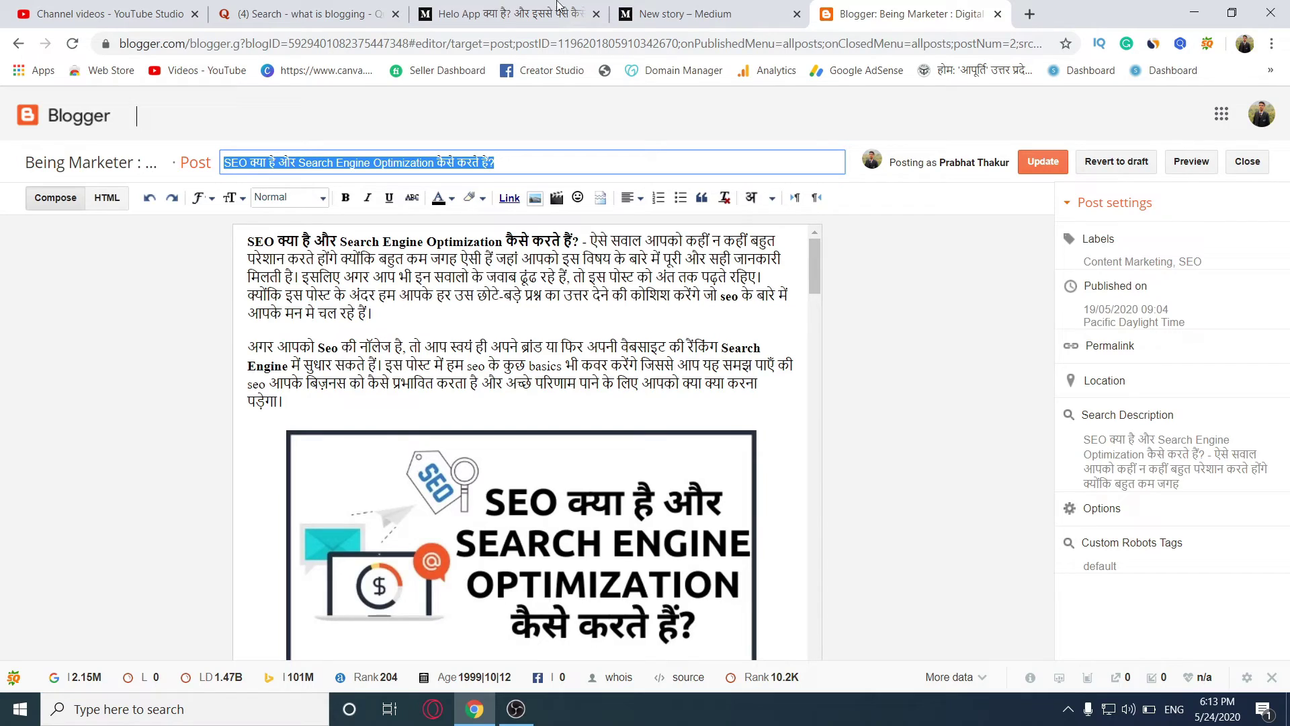
click(672, 8)
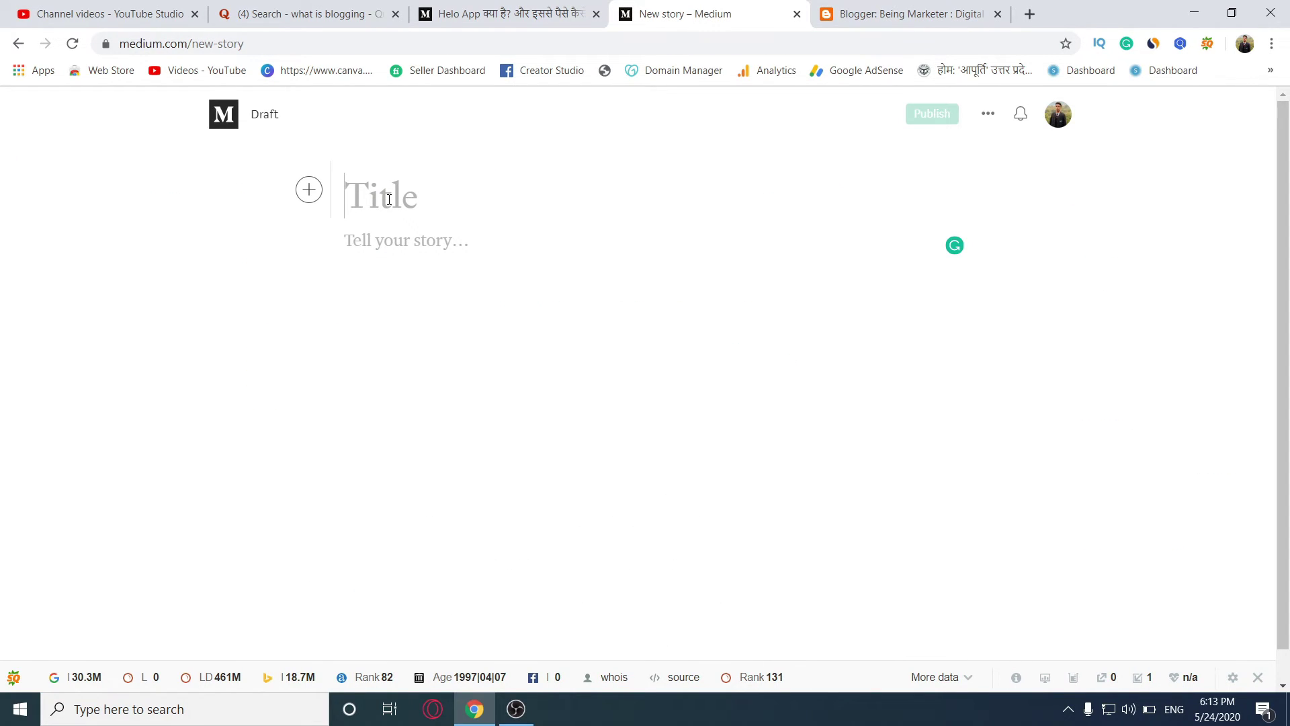
key(ctrl+v)
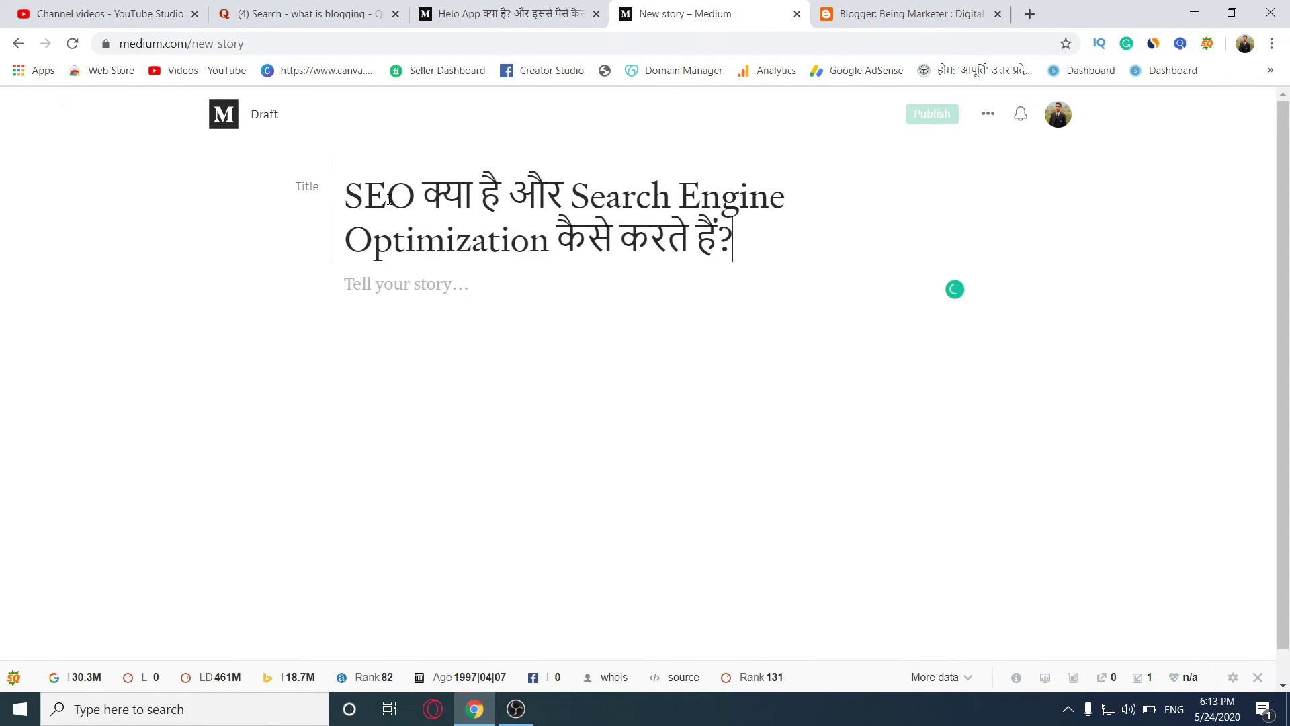
Copy the Blogger post's body from its introduction through the bulleted list of content types into the Medium story's body.
click(838, 5)
drag(247, 240, 514, 399)
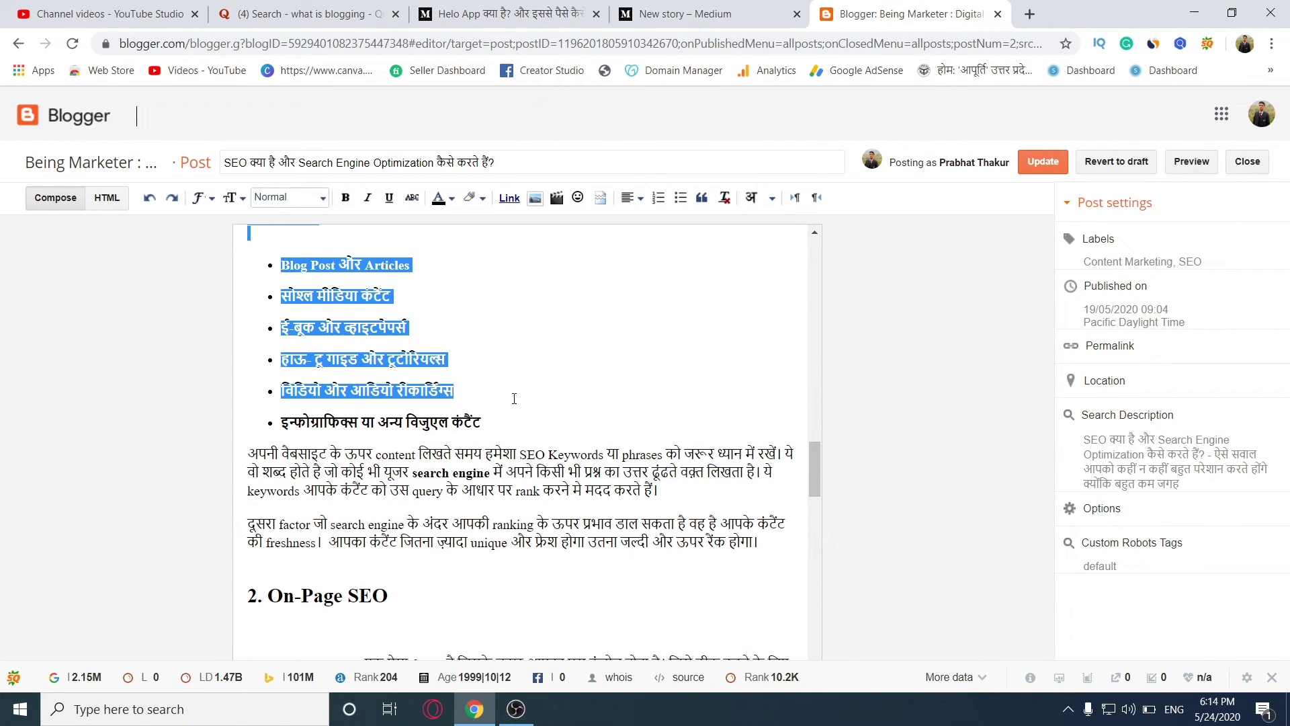
drag(514, 398, 514, 417)
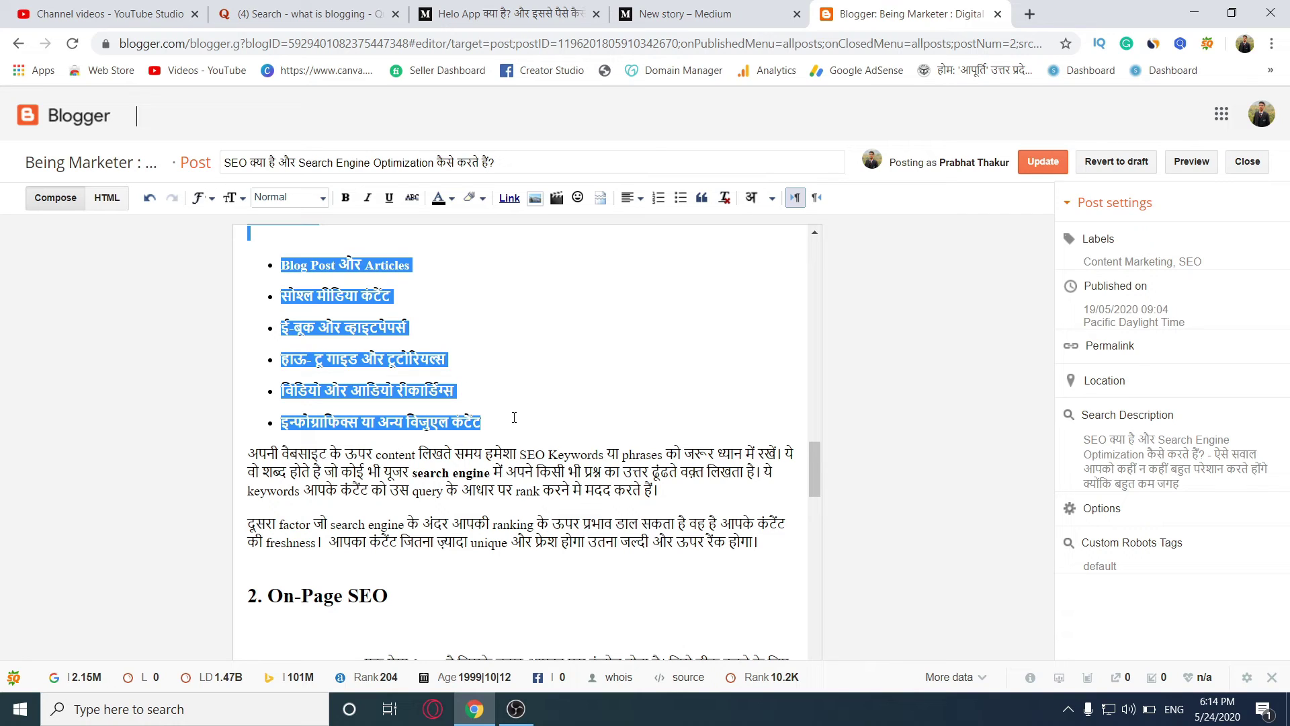
key(ctrl+shift+Tab)
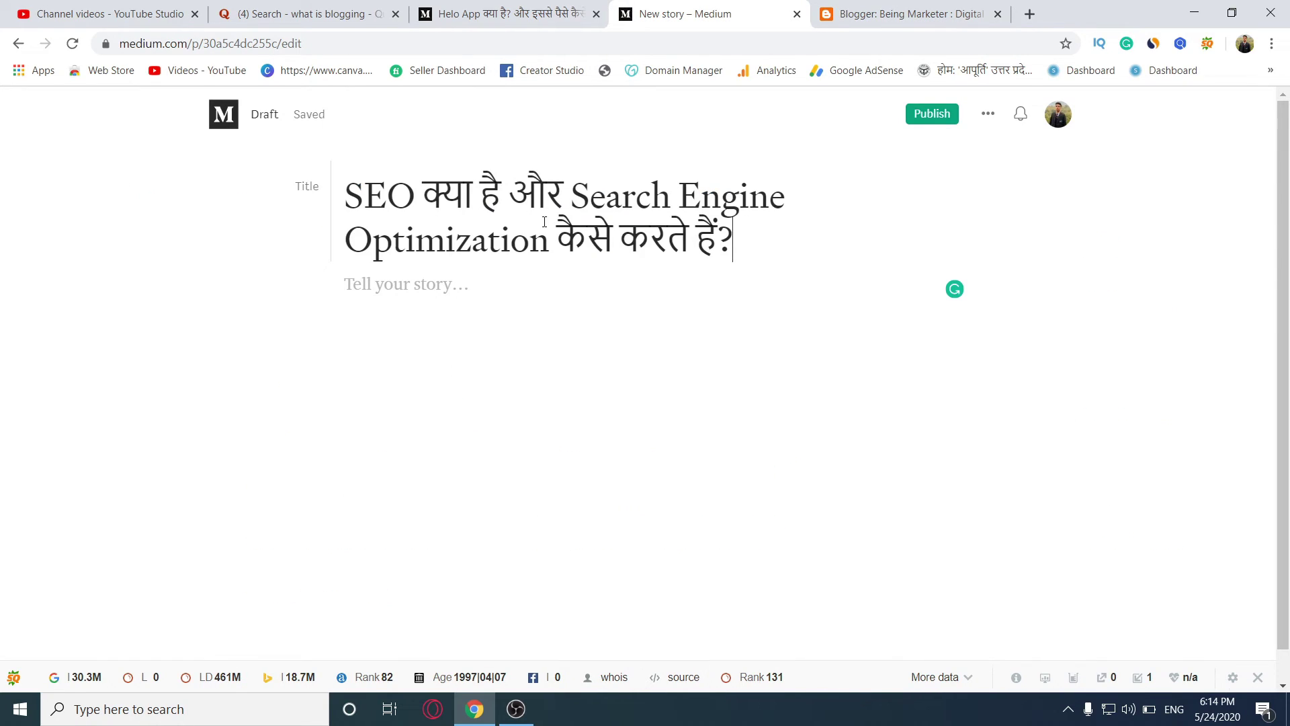
click(485, 283)
key(ctrl+v)
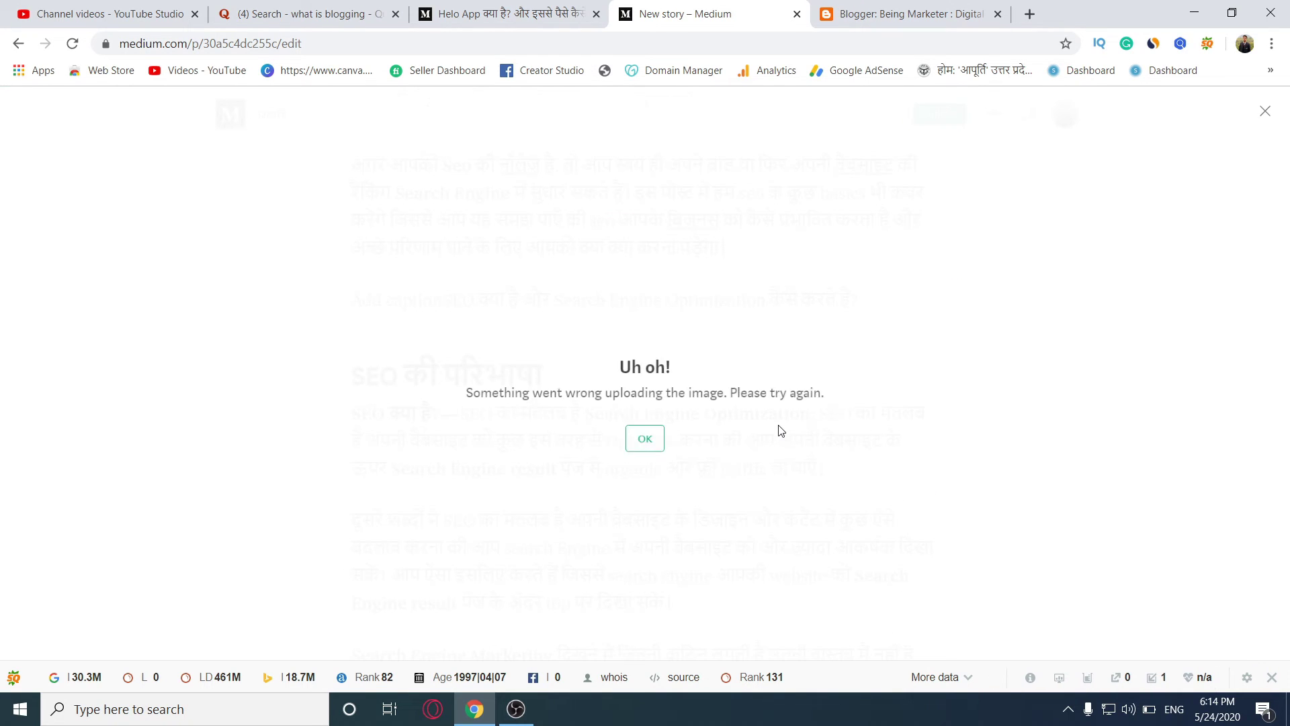
click(645, 424)
scroll(649, 449, down, 10)
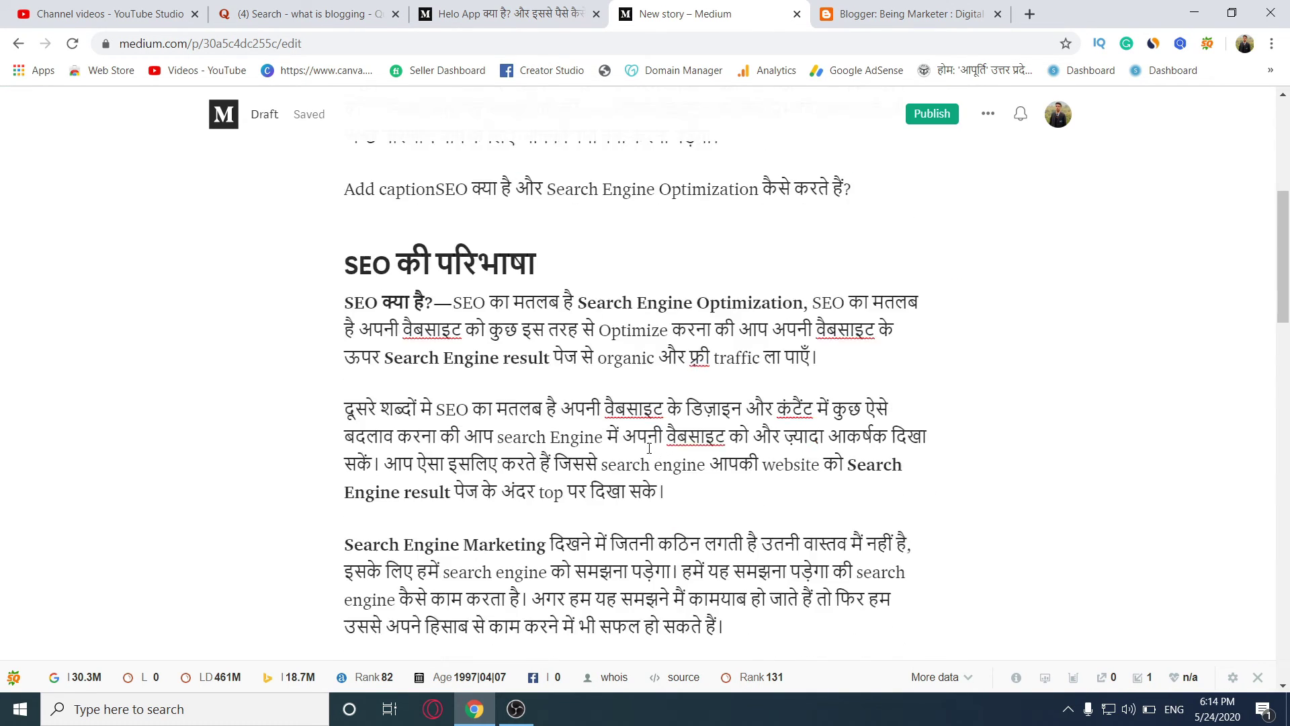
scroll(649, 448, down, 5)
scroll(649, 448, up, 15)
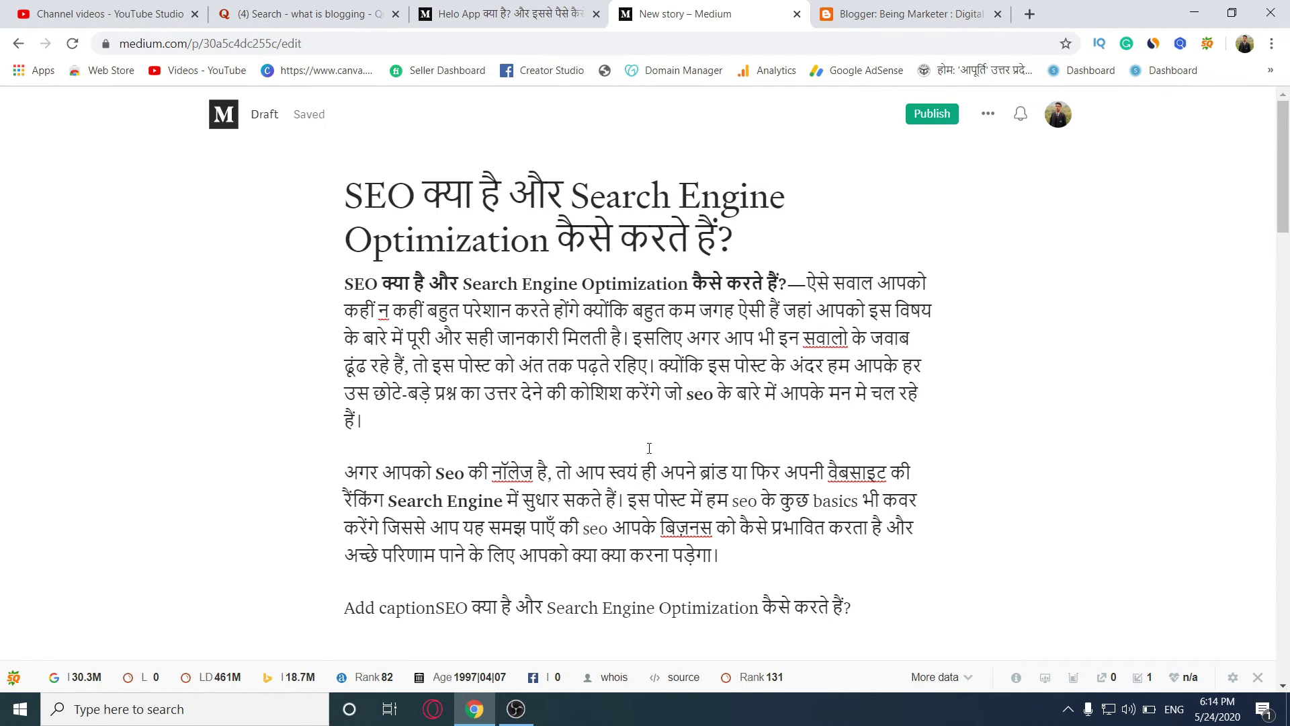
Add the closing line "For more details on this topic visit :-Being Marketer" below the bulleted list at the story's end.
scroll(649, 449, down, 15)
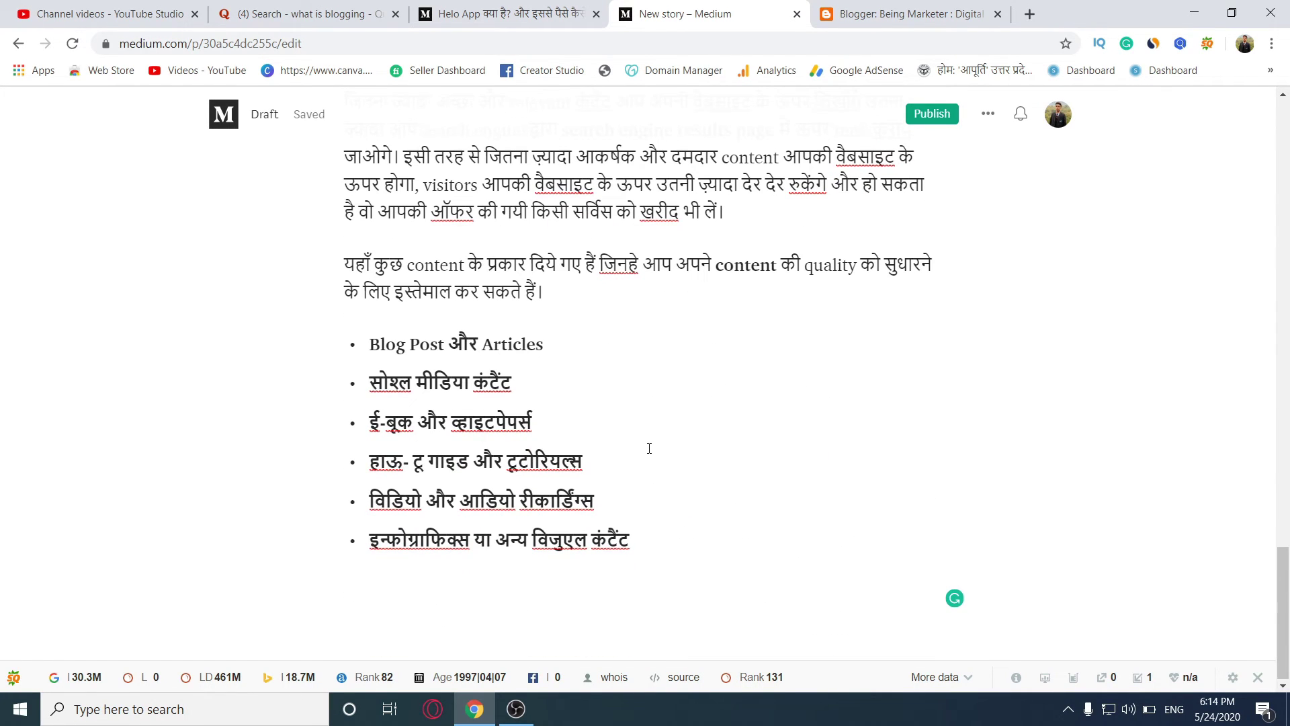
key(Return)
key(Return)
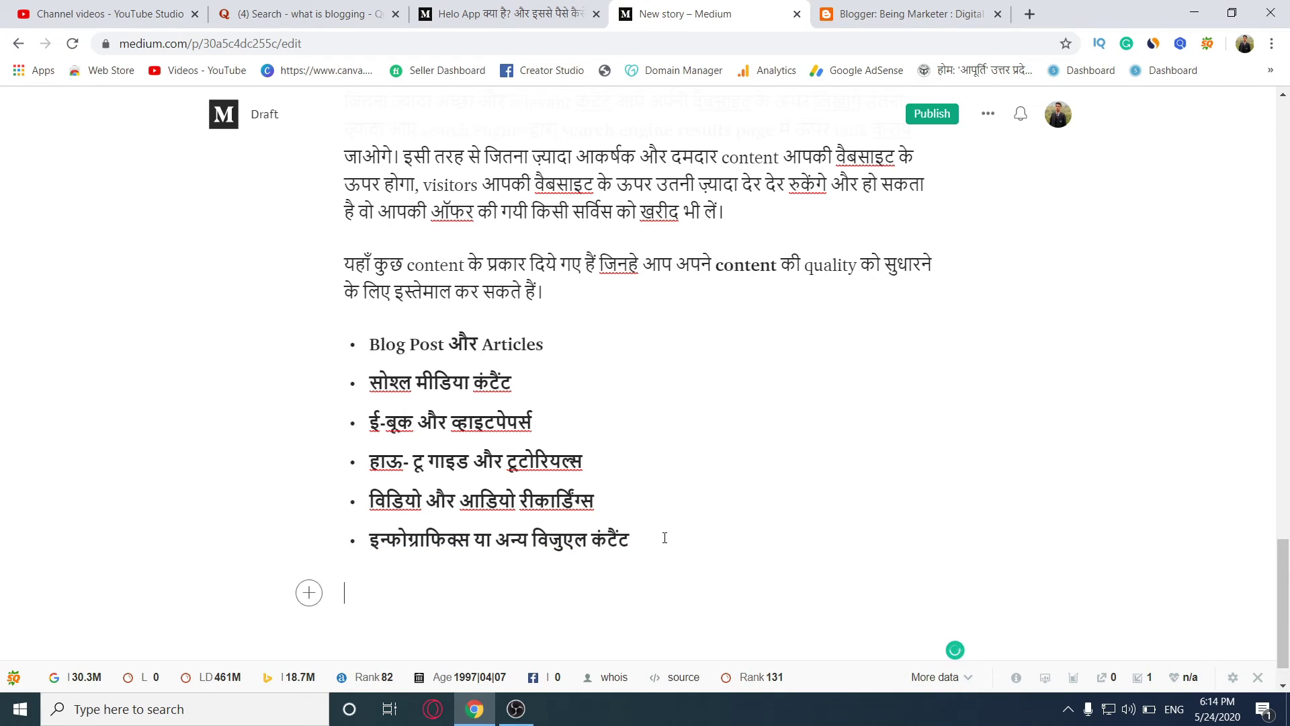
key(Return)
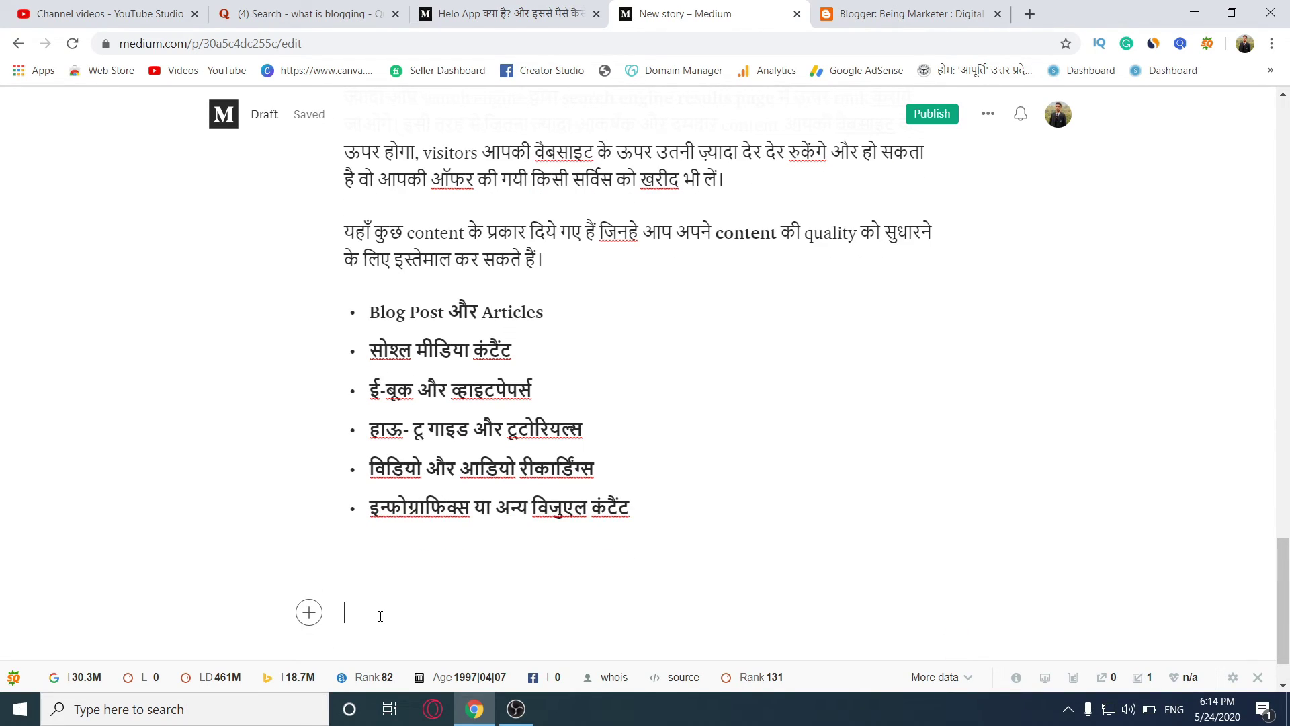
text(For more details)
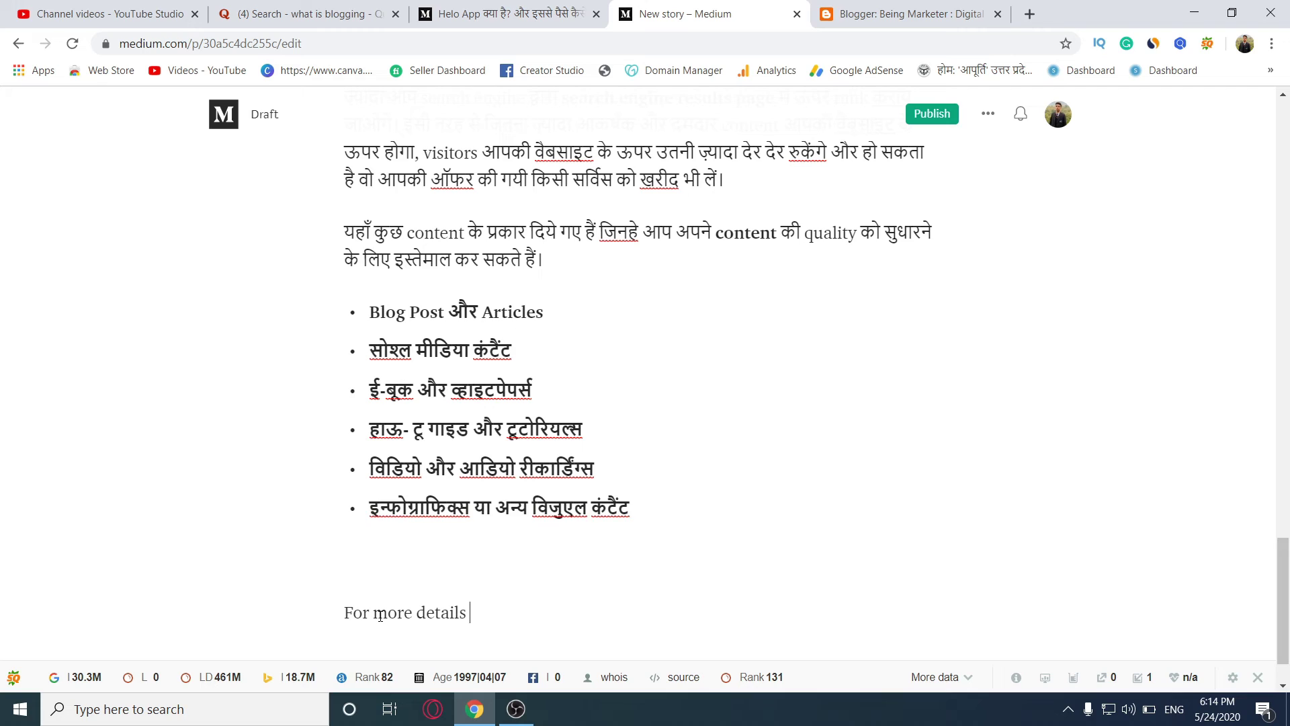
text( on this topic visit)
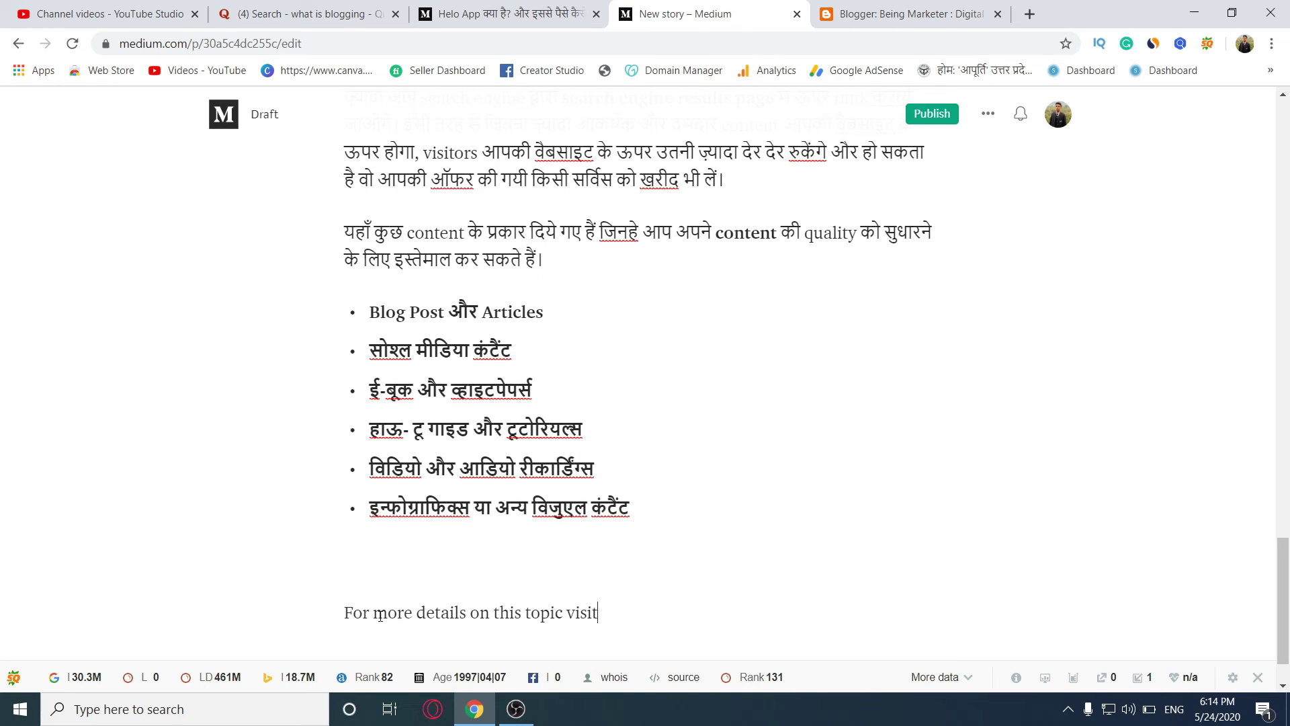
text( :-)
text(Being Marketr)
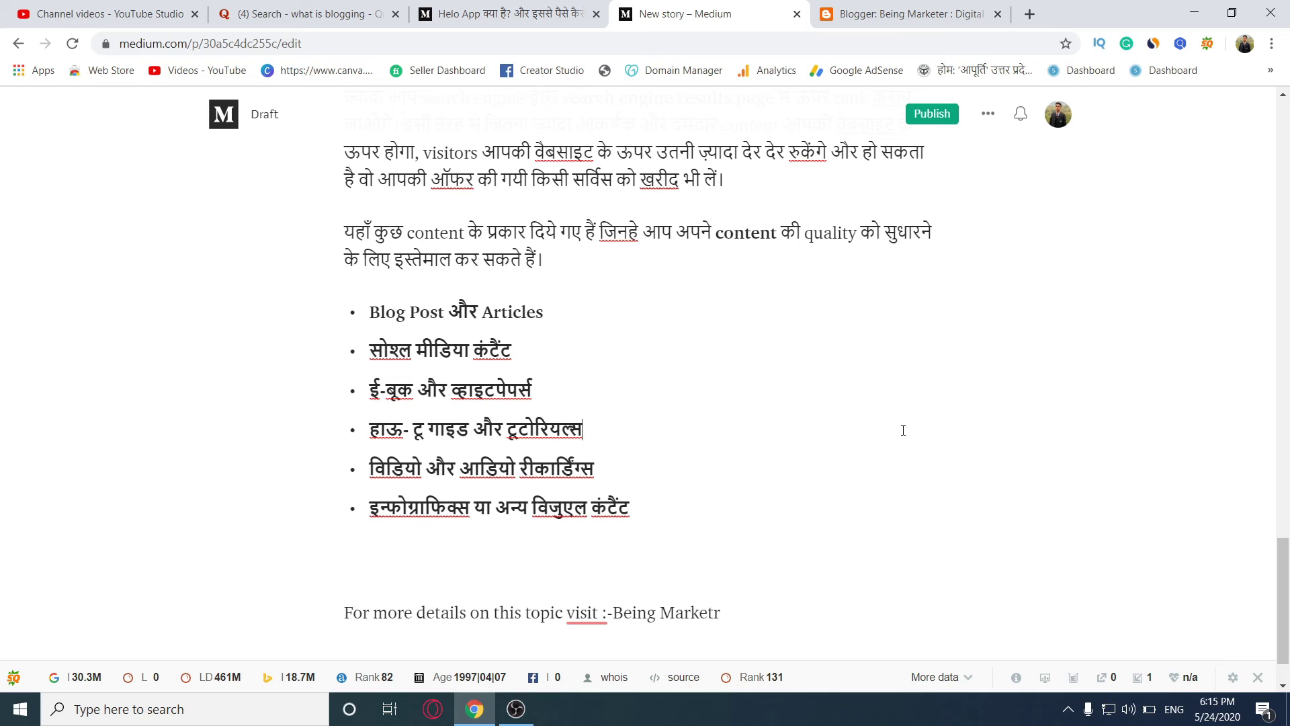
click(728, 612)
key(Left)
text(e)
Select only the words "Being Marketer" in the closing line and start adding a link, checking the Blogger post for its source.
drag(729, 612, 607, 612)
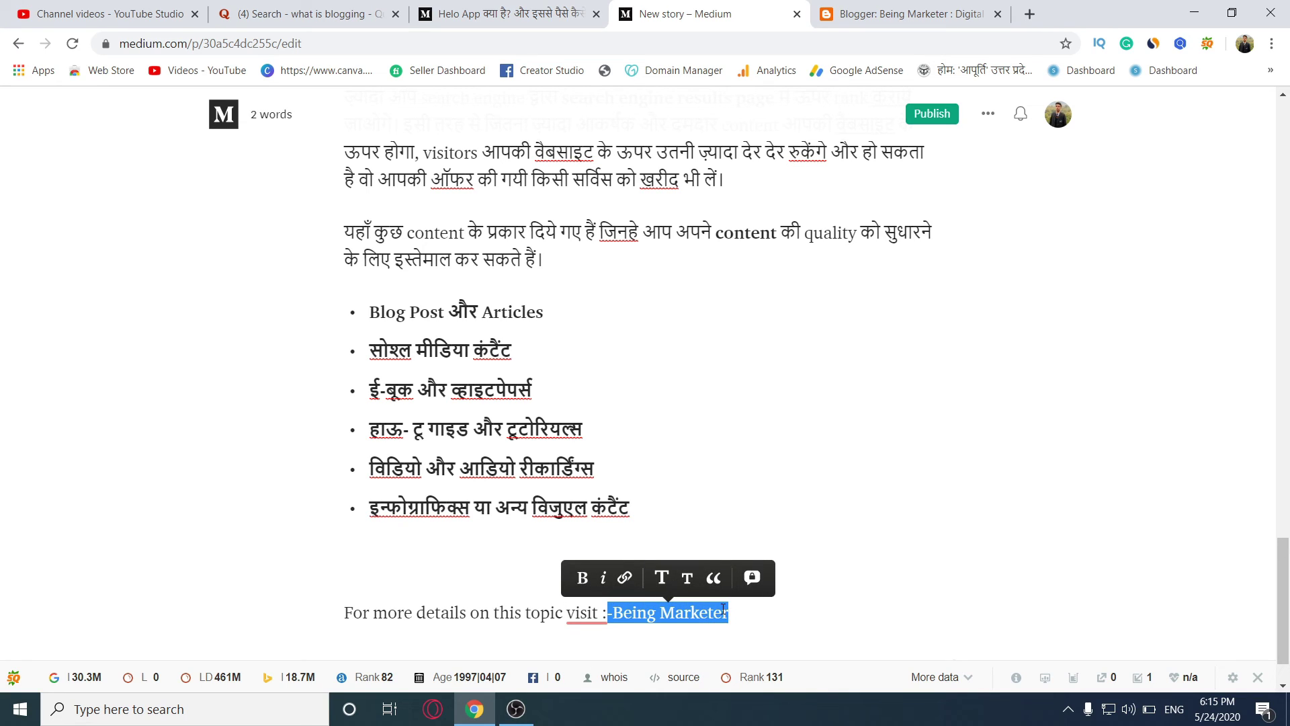
key(Right)
key(shift+Left)
drag(728, 612, 614, 613)
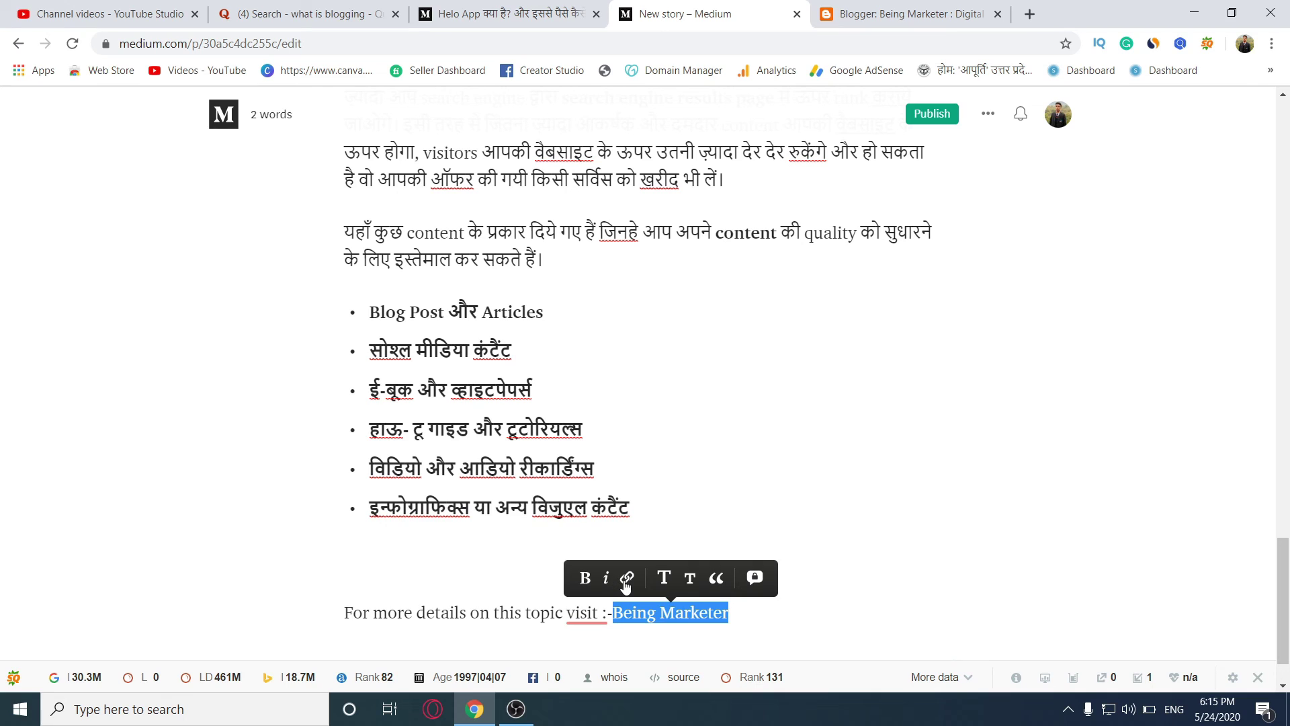
click(626, 577)
click(998, 6)
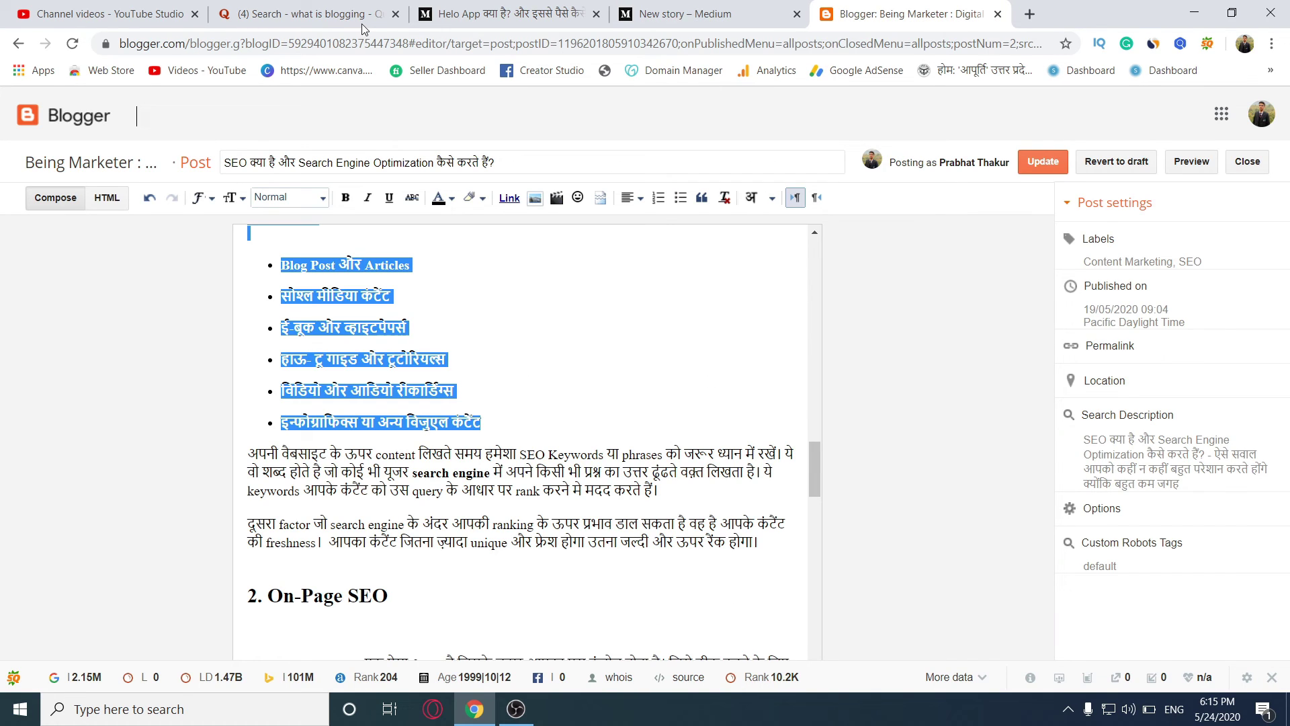
key(ctrl+shift+Tab)
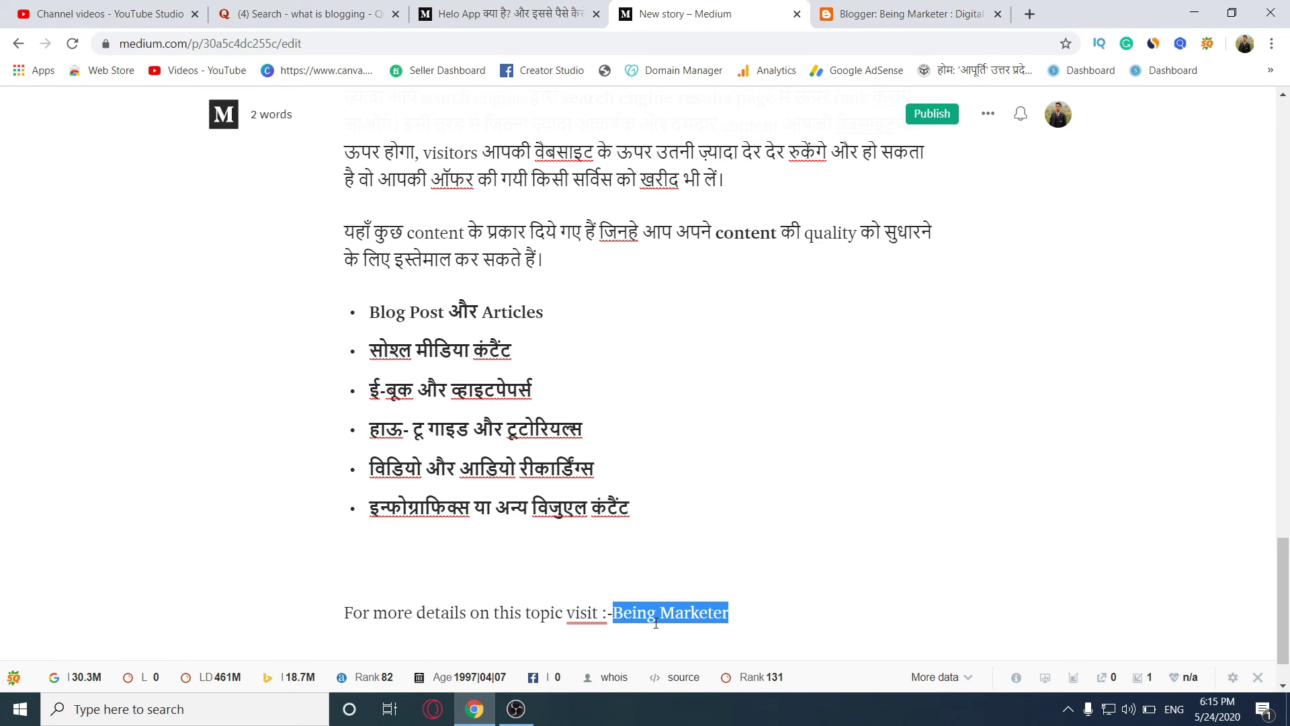